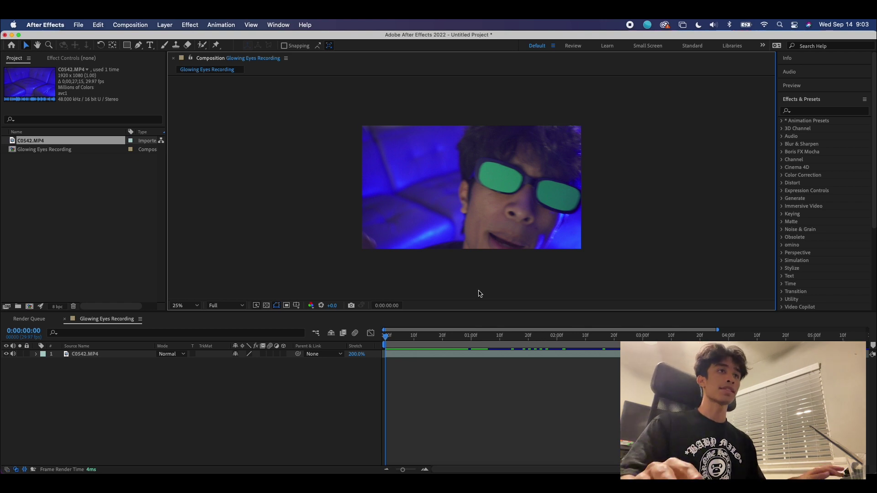
- Search the effects for 'keylig' and apply Keylight (1.2) to C0542.MP4
left_click_drag(391, 333, 529, 353)
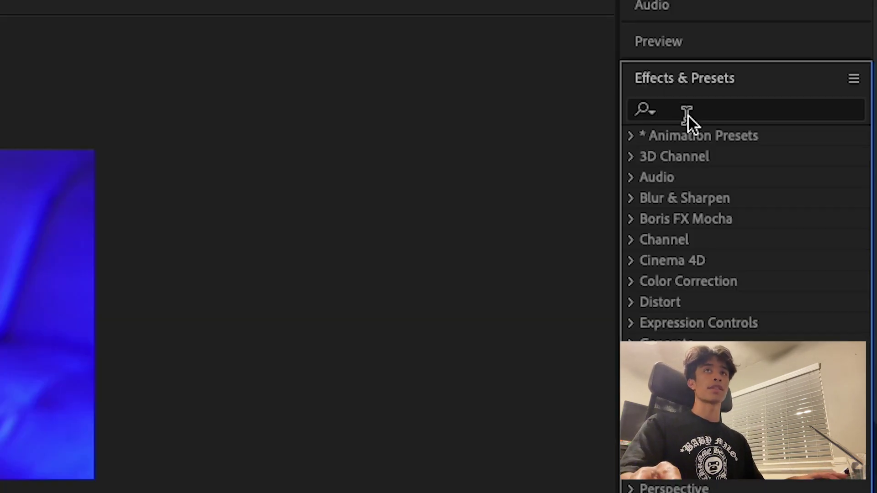
left_click(805, 111)
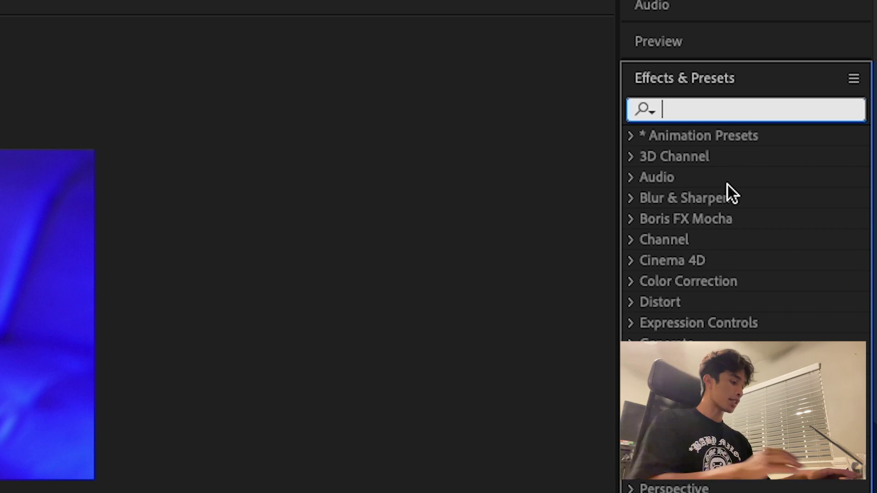
type("key")
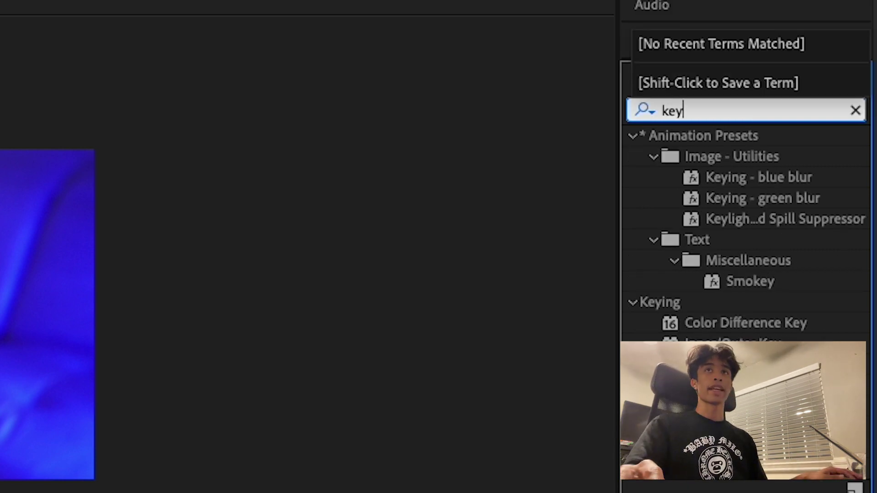
type("lig")
left_click(802, 219)
left_click_drag(719, 213, 88, 355)
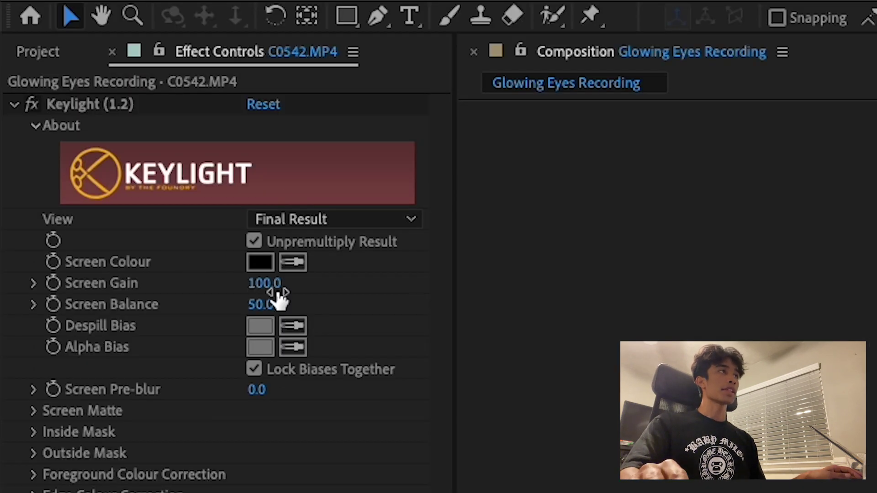
- Sample the green lens as Keylight's Screen Colour and check the key on later frames at 50%
left_click(288, 261)
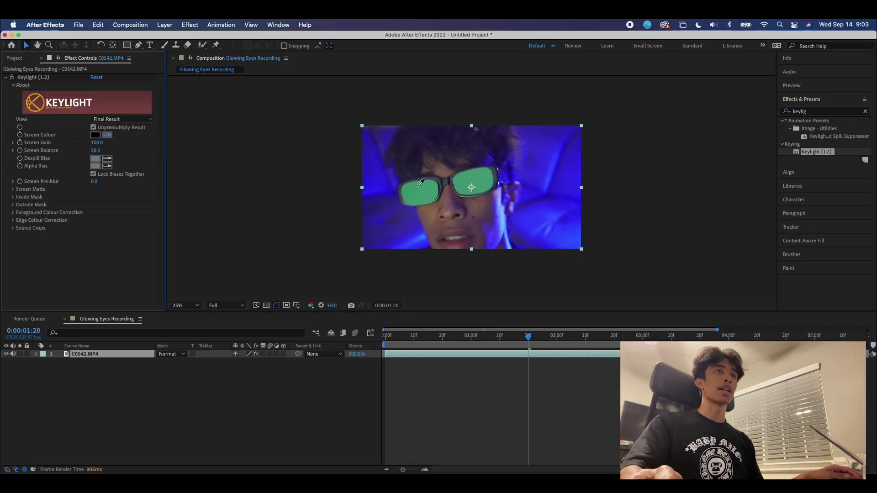
left_click(420, 183)
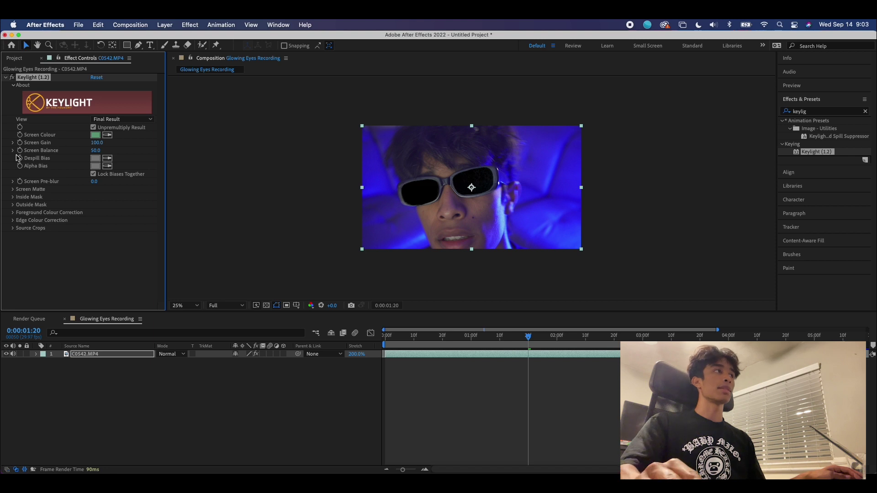
key("period")
left_click_drag(531, 338, 725, 339)
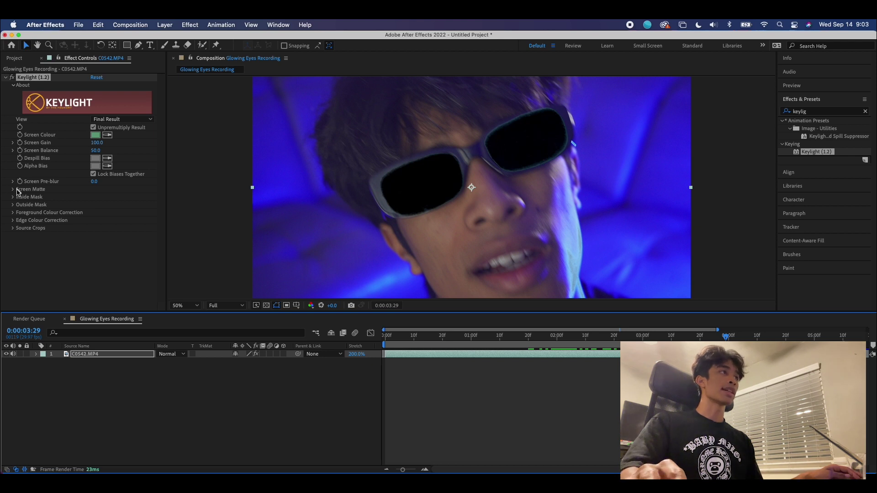
- Set Keylight's Screen Matte to Clip Black 38.0, Clip Rollback 1.4 and Screen Shrink/Grow 0.1
left_click(14, 189)
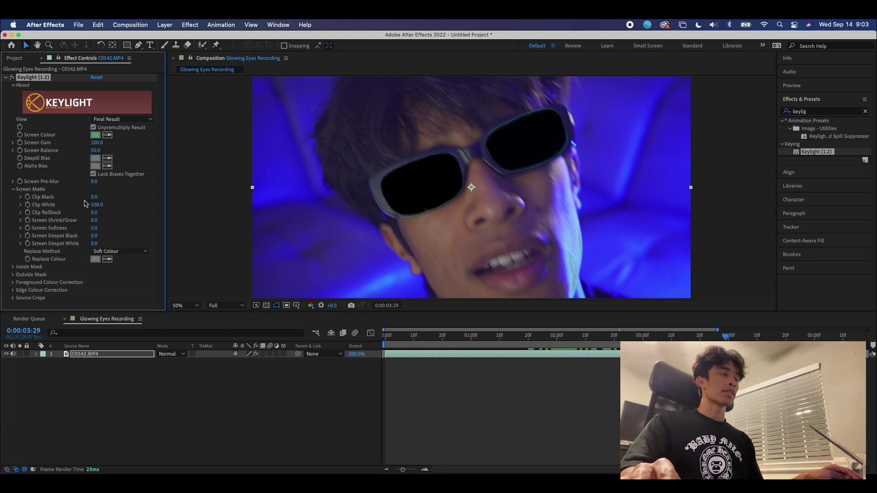
left_click_drag(95, 197, 115, 197)
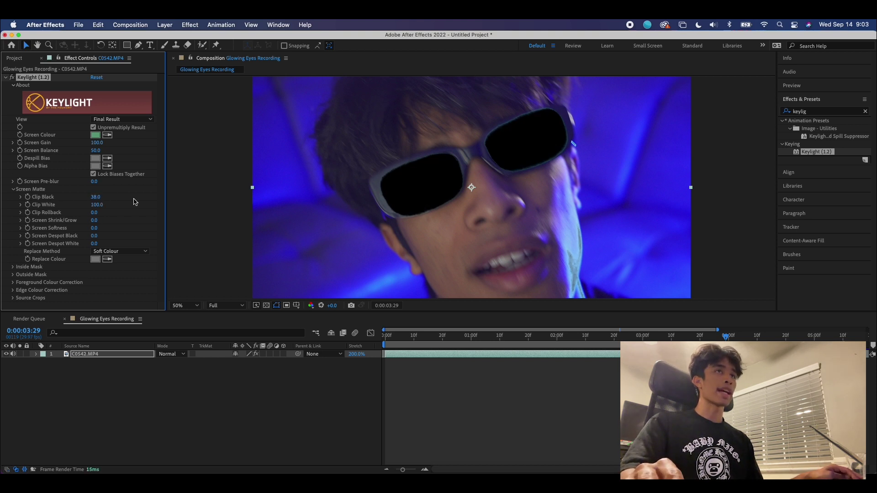
left_click_drag(94, 213, 125, 209)
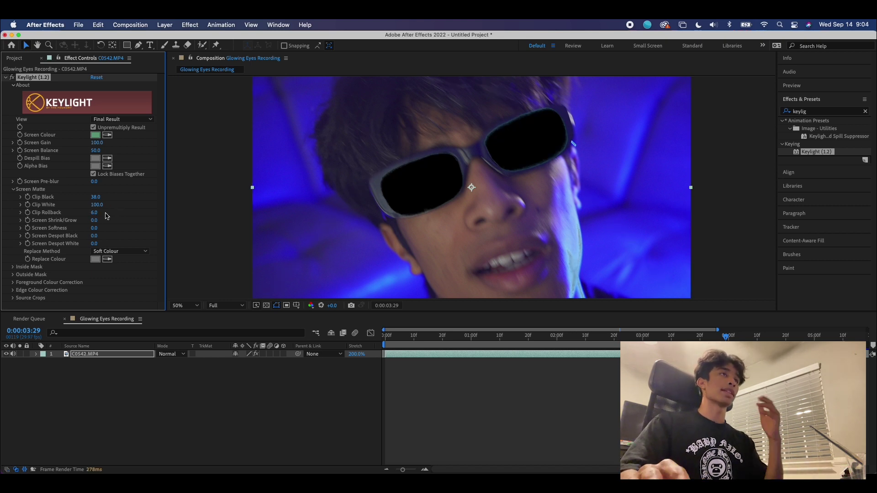
left_click_drag(94, 213, 72, 211)
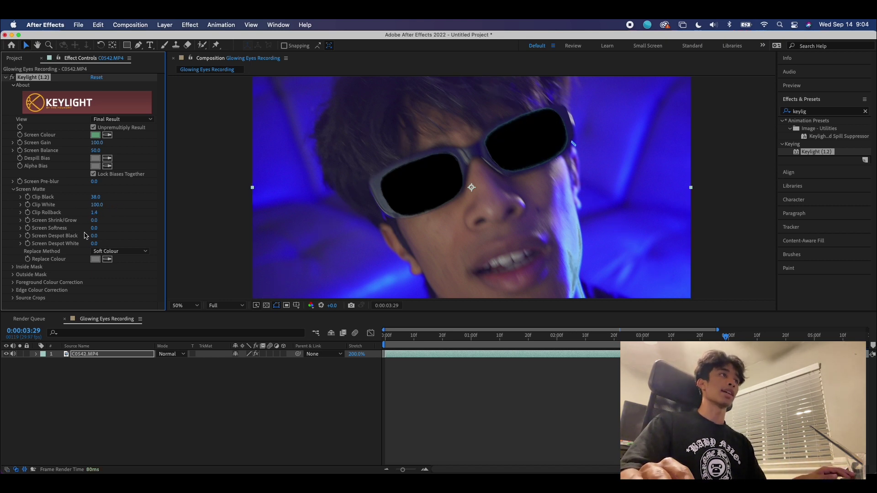
key("comma")
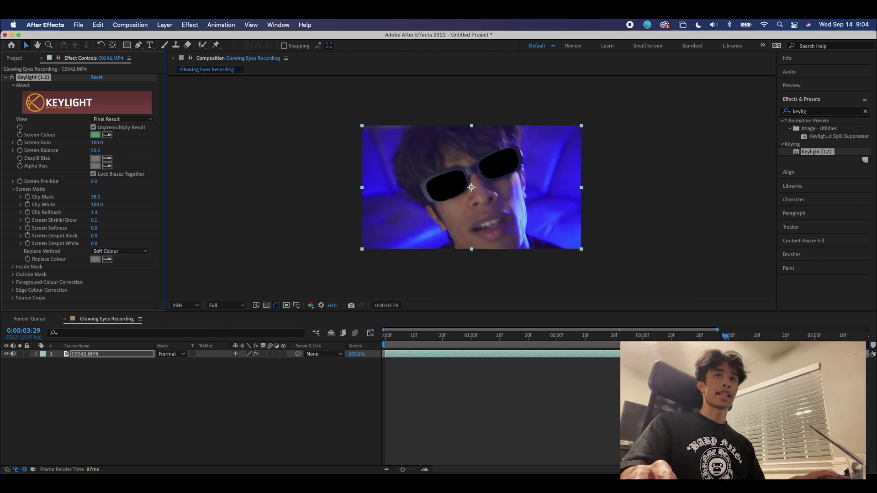
mouse_move(530, 336)
left_mouse_down()
mouse_move(507, 335)
mouse_move(639, 339)
mouse_move(513, 336)
mouse_move(561, 337)
mouse_move(527, 337)
left_mouse_up()
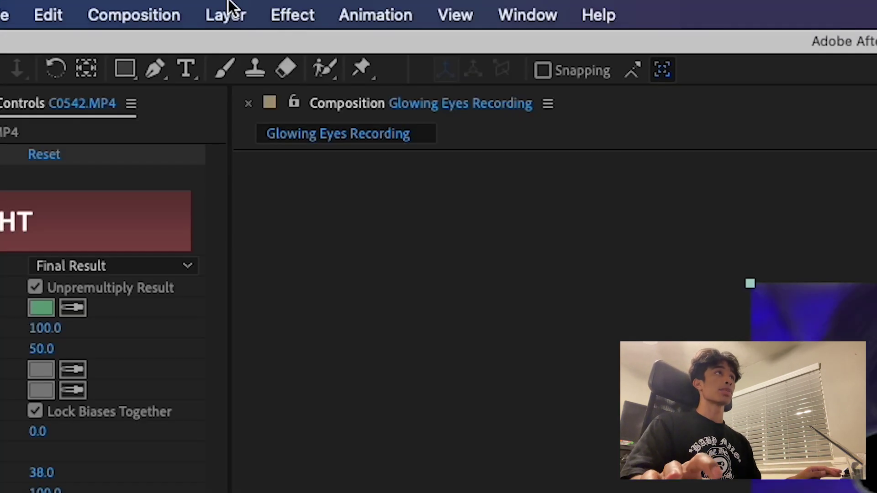
- Create a 1920×1080 white (FFFFFF) solid and move White Solid 1 below C0542.MP4
left_click(165, 24)
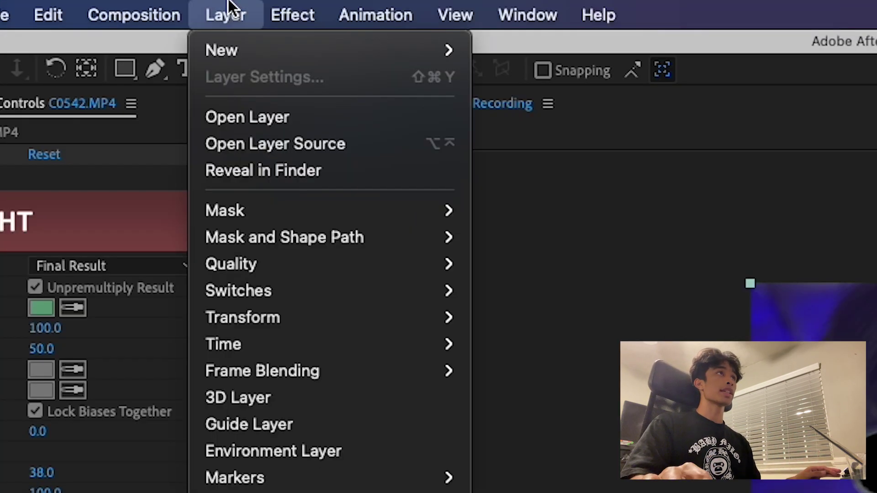
mouse_move(172, 35)
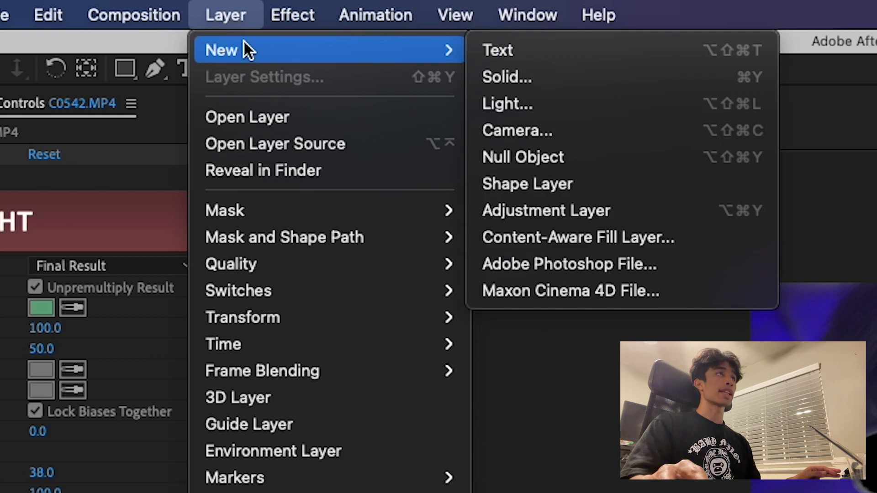
left_click(528, 81)
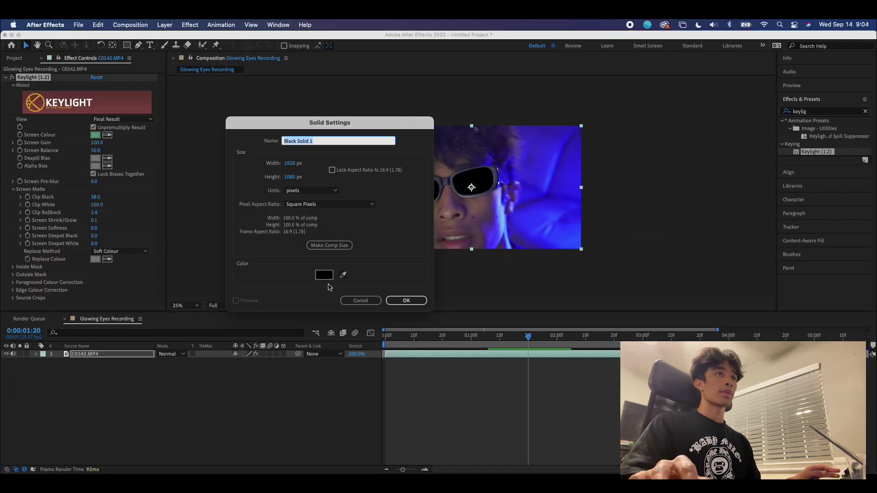
left_click(325, 275)
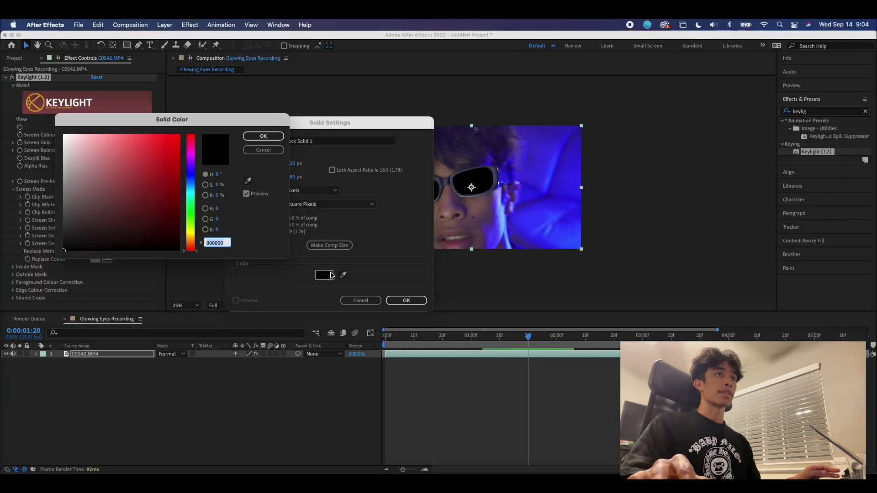
left_click_drag(108, 151, 29, 114)
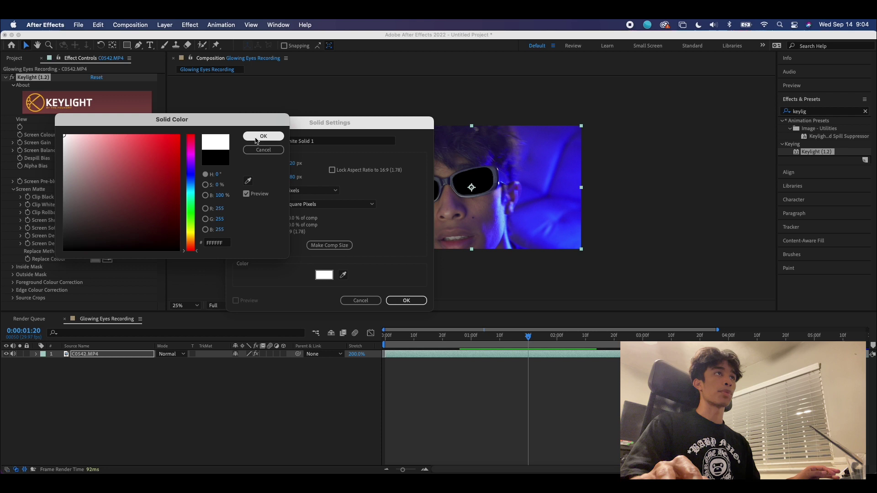
left_click(256, 140)
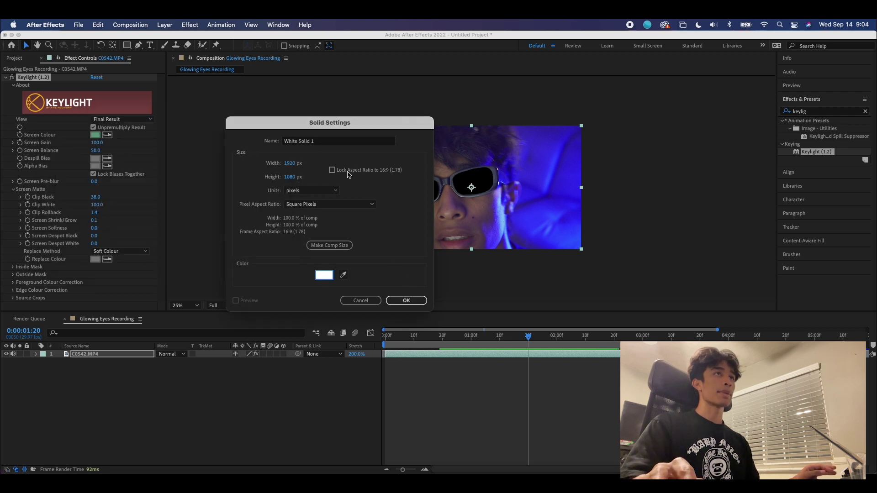
left_click(406, 301)
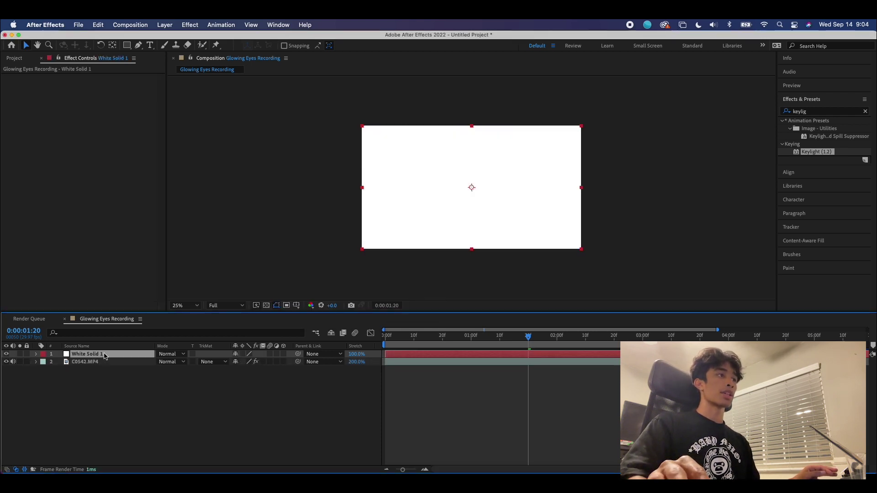
left_click_drag(104, 356, 106, 375)
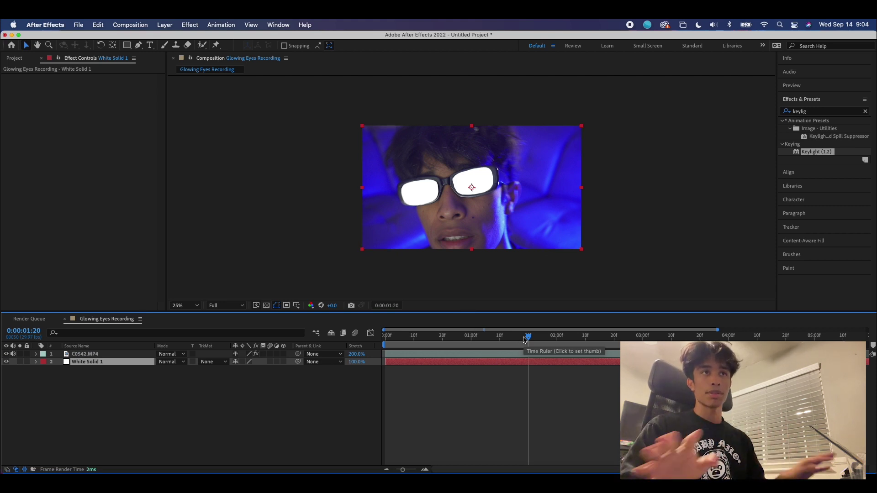
- Switch Keylight's View on C0542.MP4 to Screen Matte and check the black lens shapes across frames
left_click_drag(525, 338, 483, 339)
left_click(84, 356)
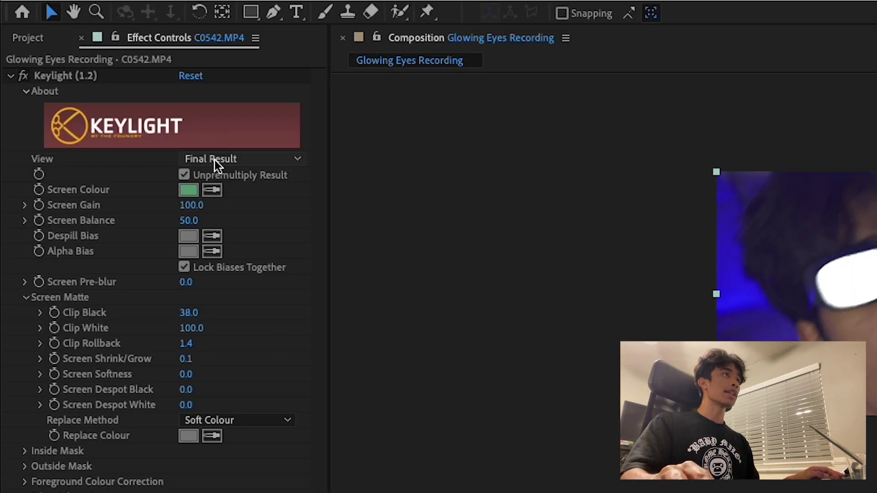
left_click(109, 120)
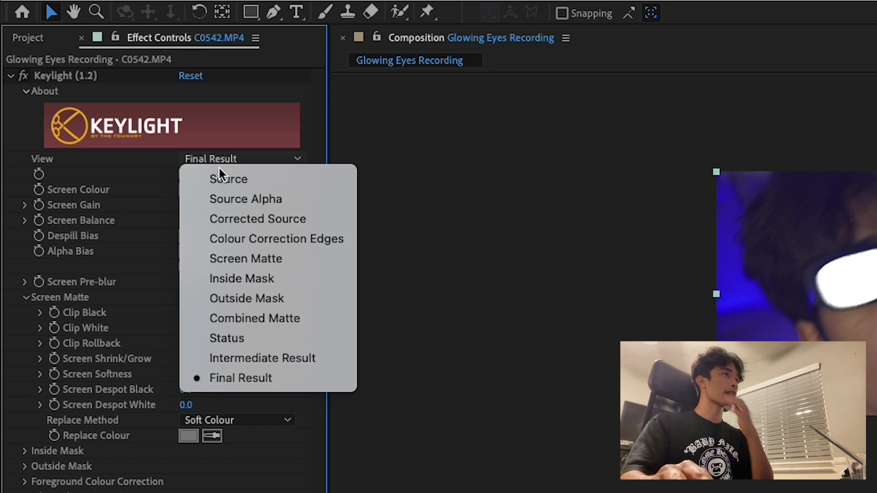
left_click(296, 258)
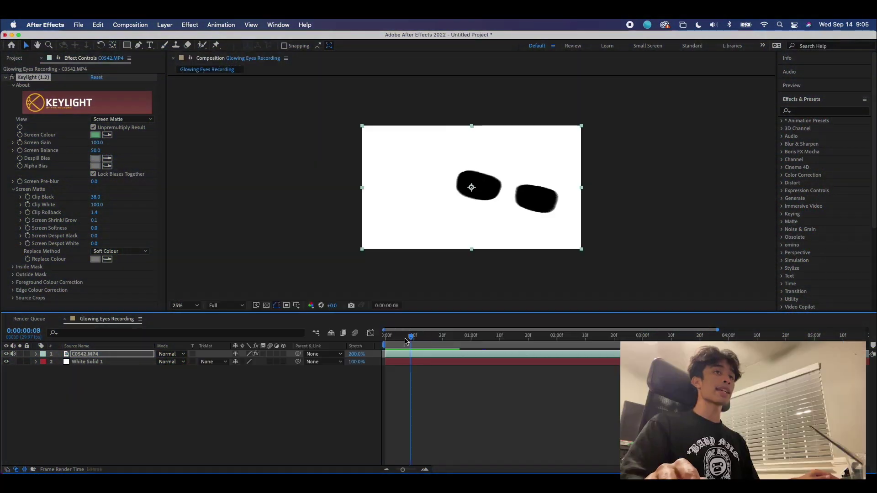
left_click_drag(440, 336, 383, 336)
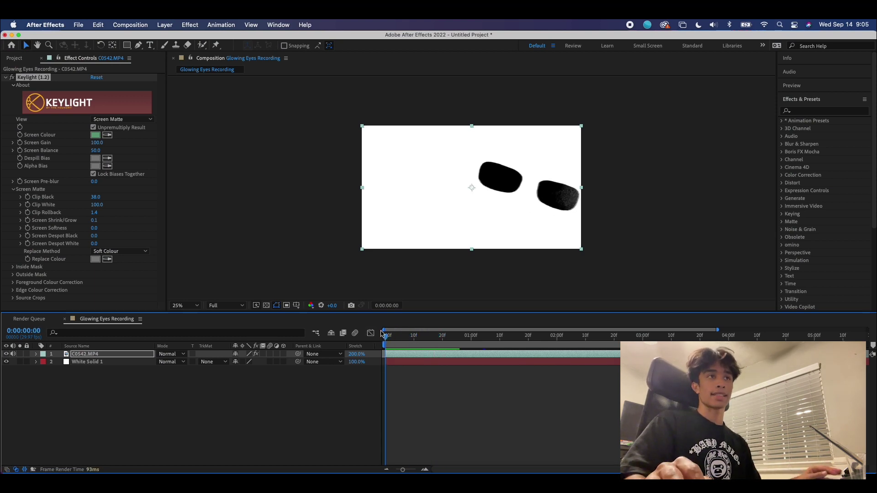
key("space")
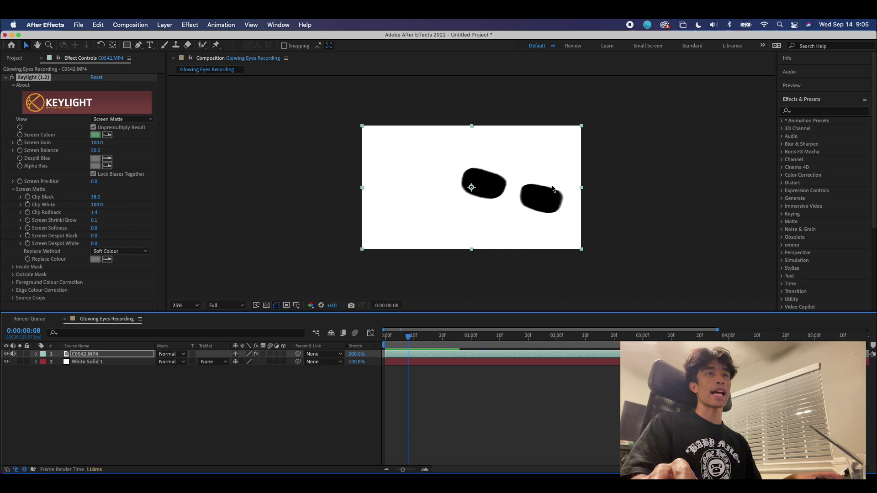
key("comma")
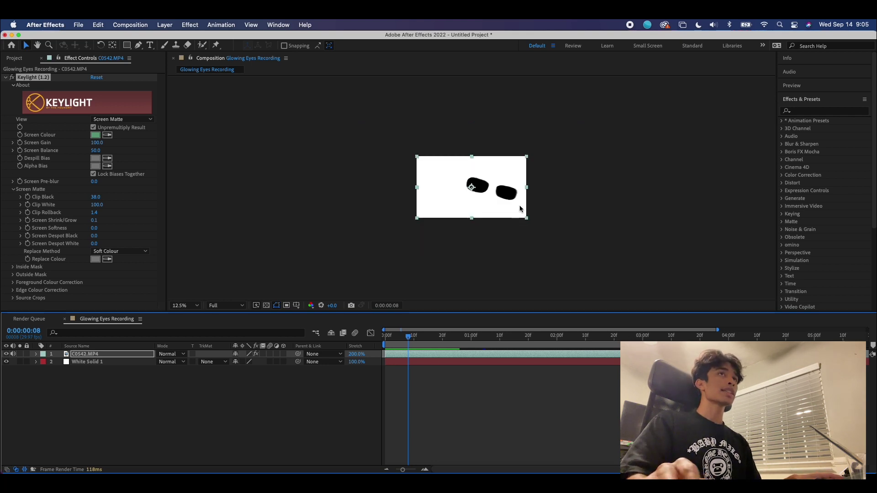
key("period")
left_click_drag(413, 343, 360, 334)
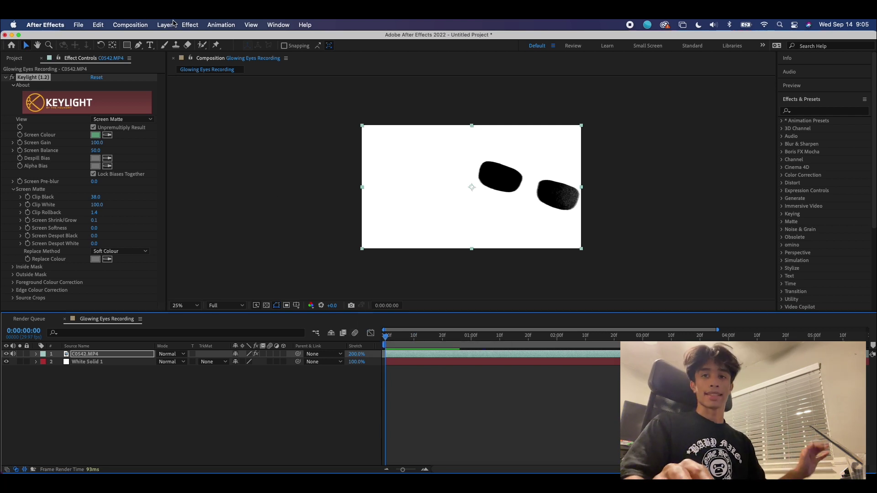
- Auto-trace C0542.MP4 over the Work Area using Luminance
left_click(96, 353)
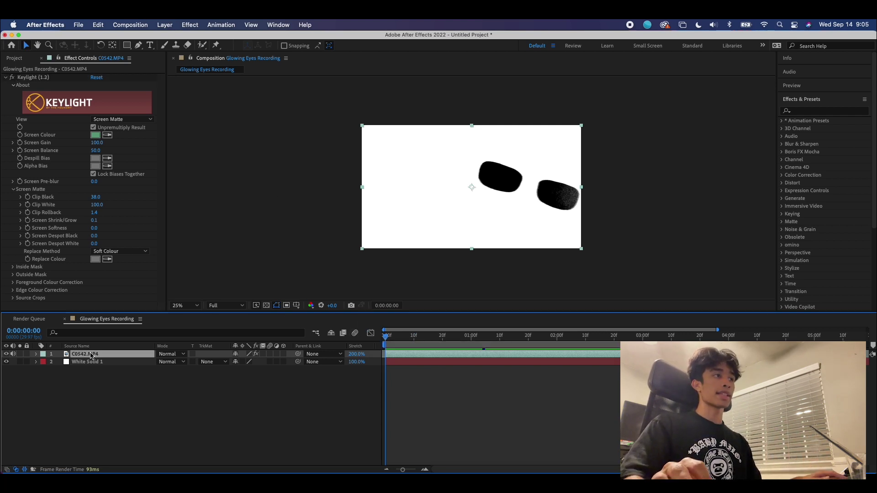
left_click(176, 23)
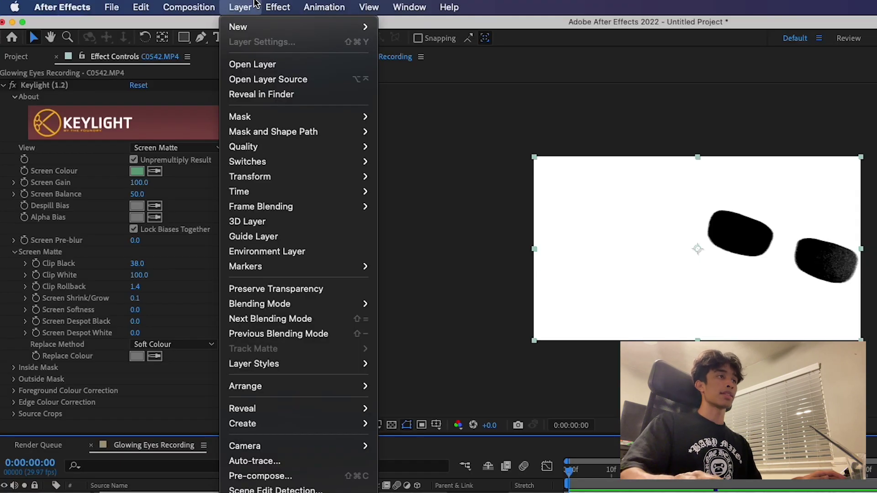
left_click(266, 462)
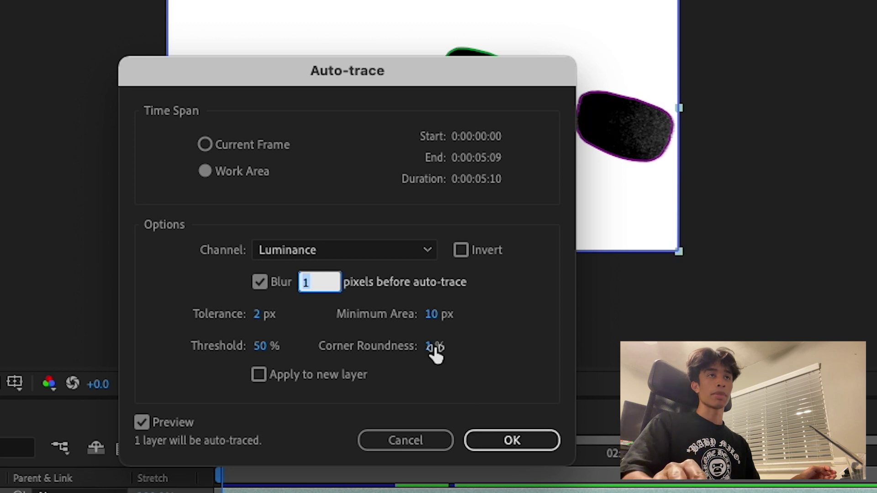
left_click(529, 440)
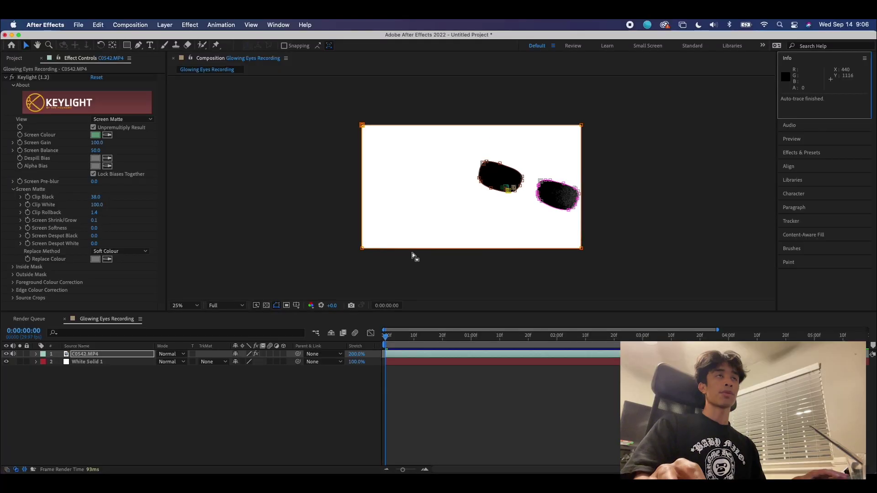
key("period")
key("comma")
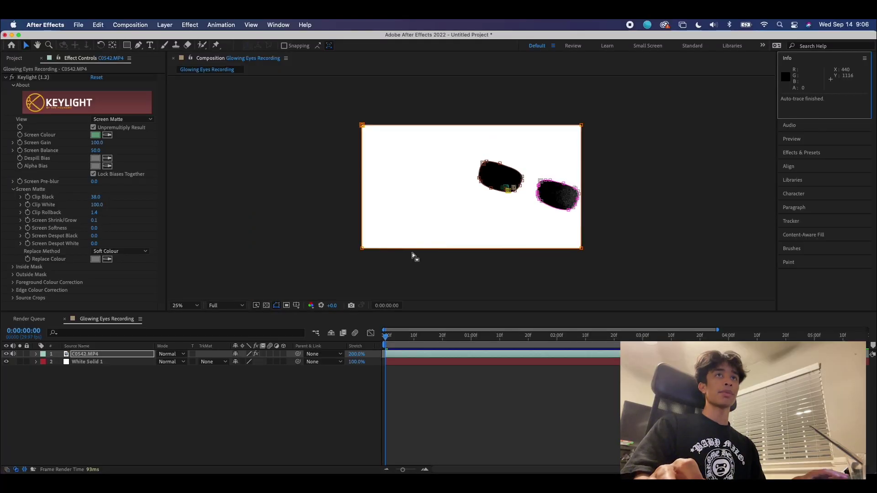
left_click(391, 342)
key("space")
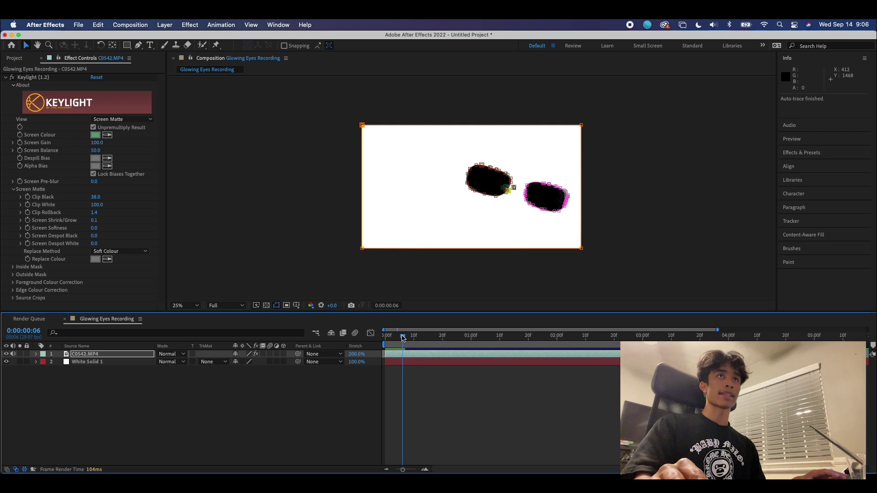
key("space")
key("space")
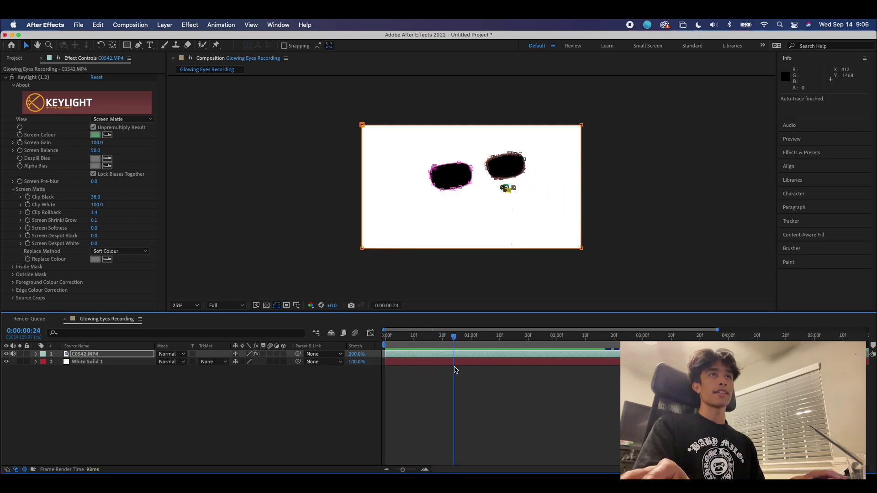
key("space")
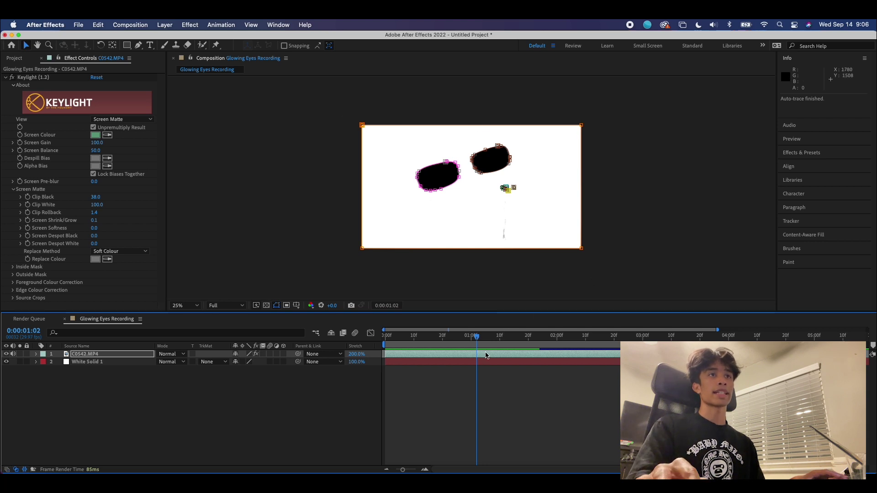
left_click_drag(487, 338, 579, 376)
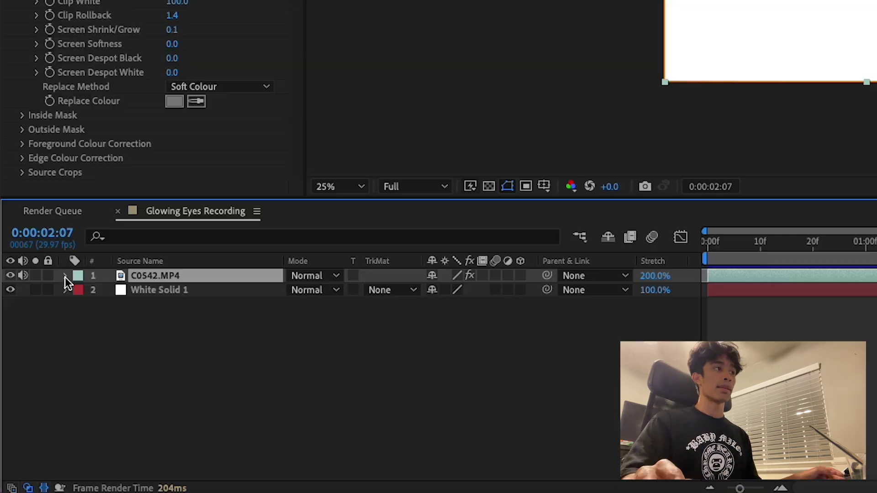
- Reveal C0542.MP4's traced masks and delete the stray Mask 1
left_click(65, 276)
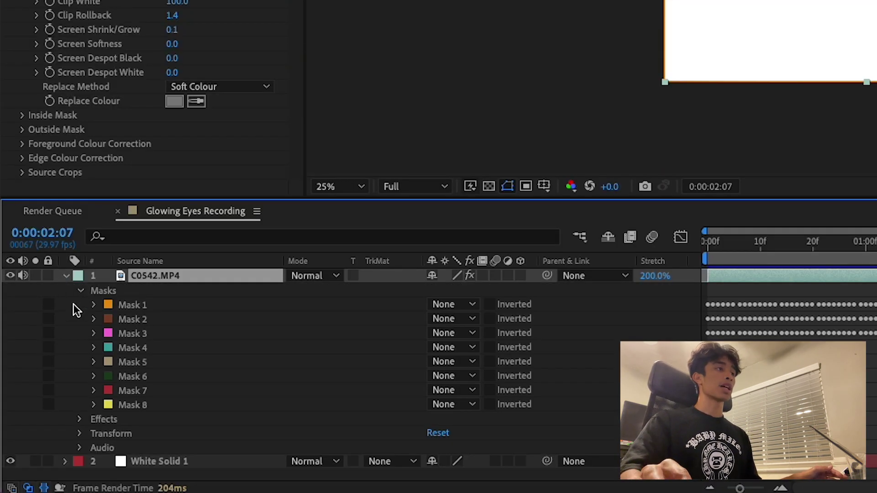
left_click(158, 305)
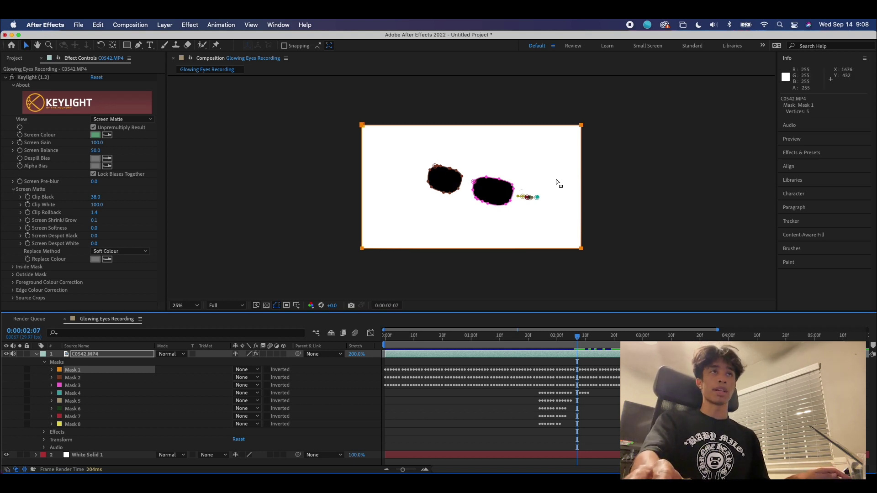
key("space")
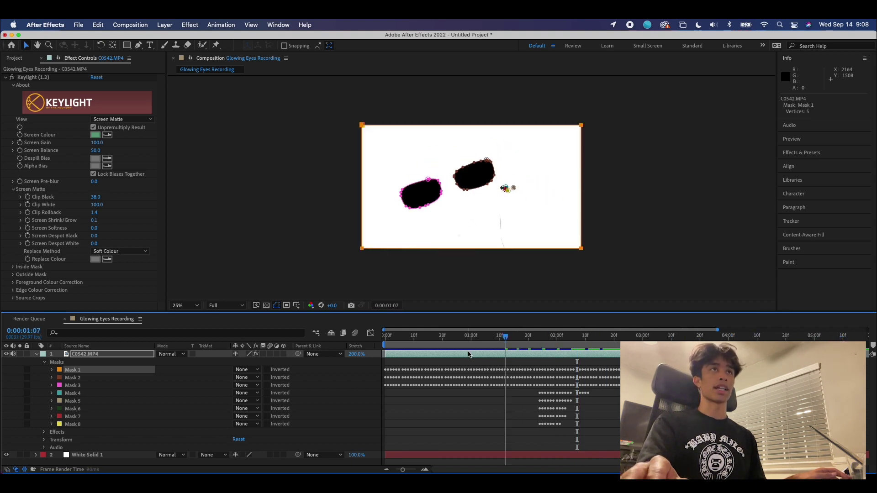
left_click(421, 338)
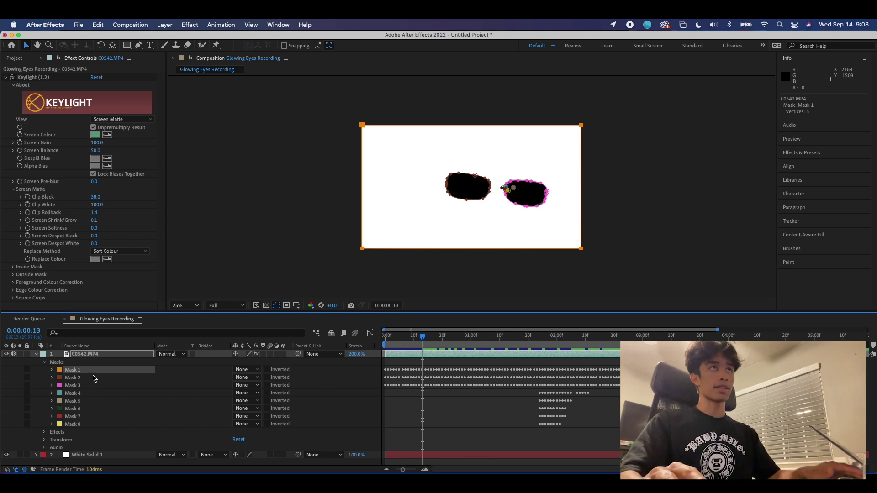
key("Delete")
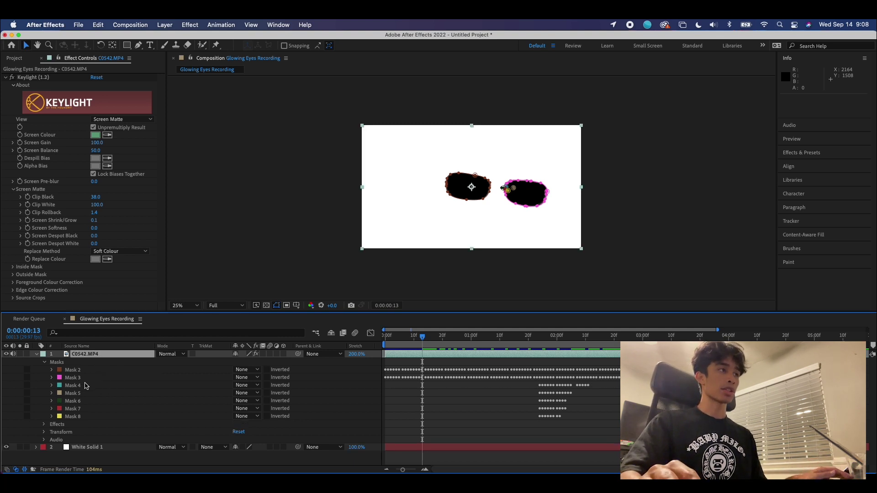
- Delete stray Masks 4 onward, then undo the last two deletions
left_click(85, 386)
key("Delete")
left_click(84, 386)
key("Delete")
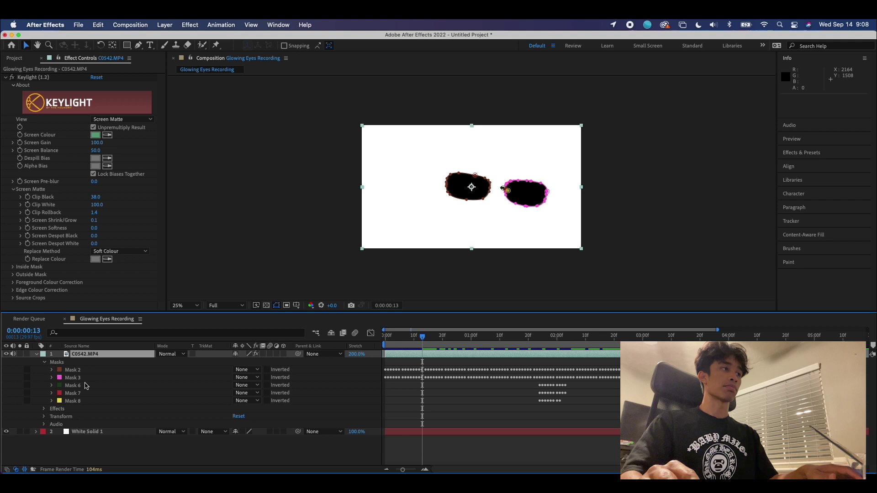
left_click(85, 386)
key("Delete")
left_click(84, 386)
key("Delete")
left_click(85, 387)
key("Delete")
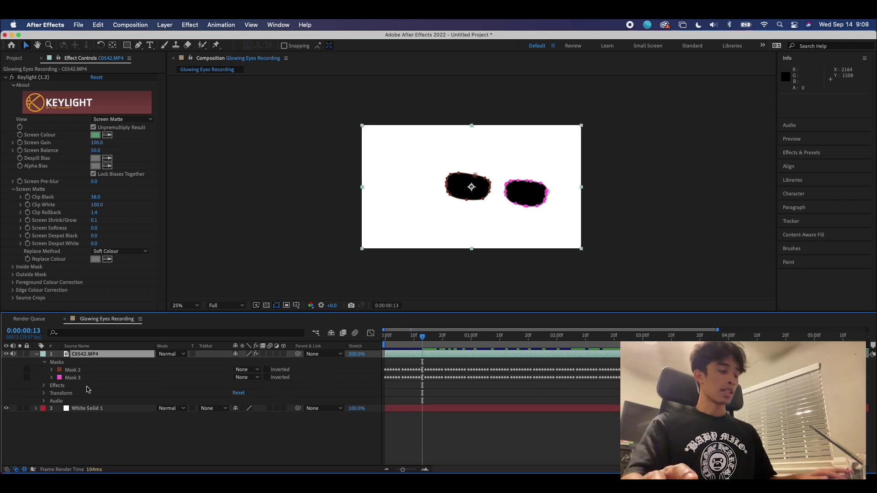
key("super+z")
key("super+z")
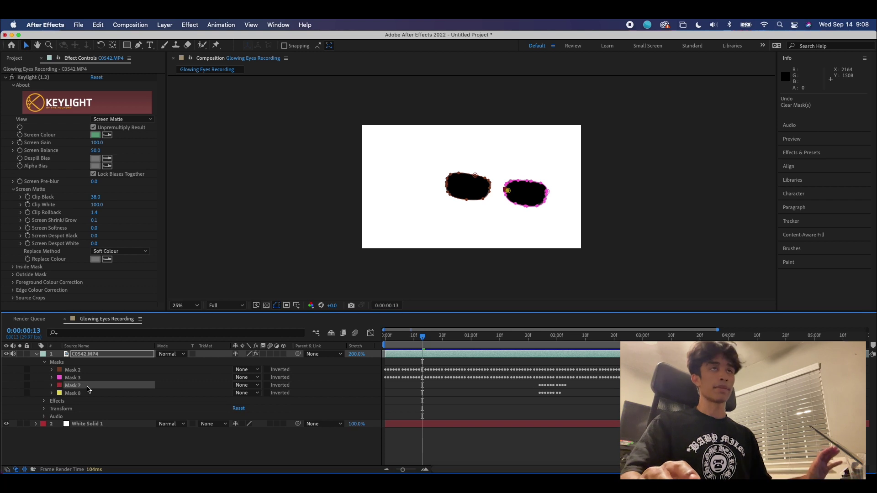
- Check the masks across the clip and delete the two leftover strays, keeping Masks 2 and 3
mouse_move(424, 340)
left_mouse_down()
mouse_move(470, 339)
mouse_move(427, 339)
mouse_move(440, 341)
left_mouse_up()
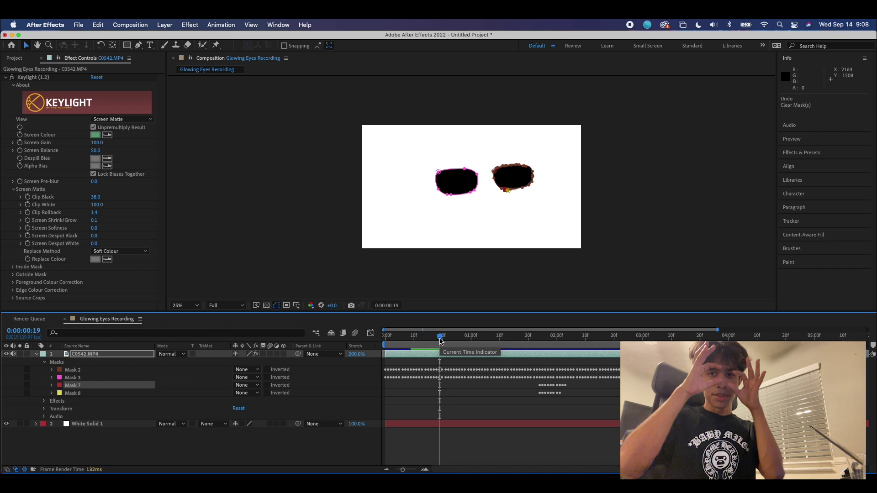
left_click_drag(440, 340, 463, 337)
key("period")
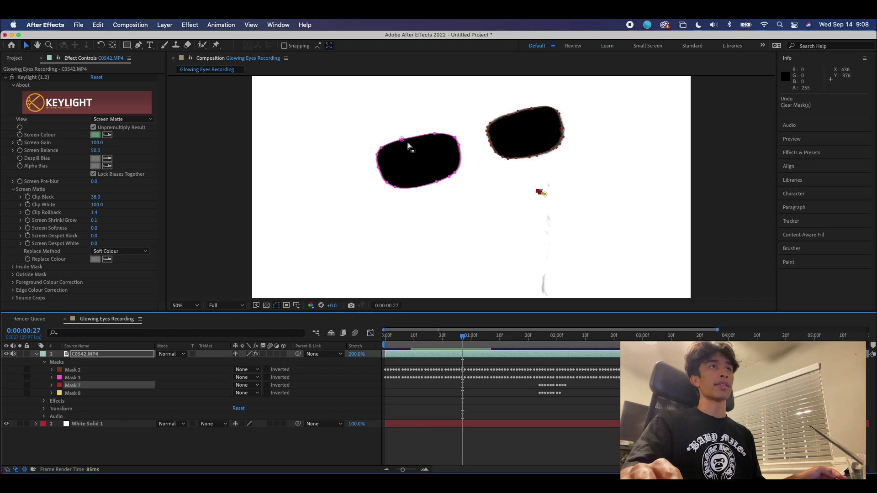
left_click_drag(472, 336, 584, 335)
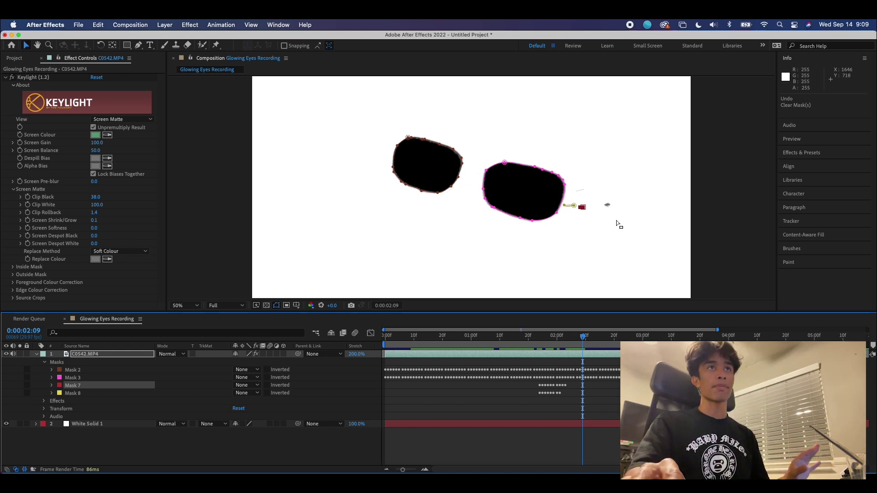
left_click_drag(584, 339, 488, 337)
left_click(519, 336)
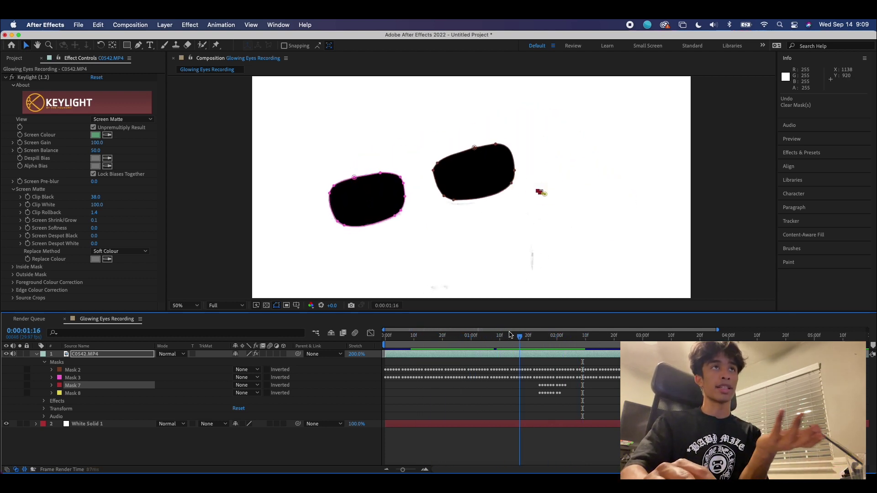
key("space")
left_click(73, 393, "shift")
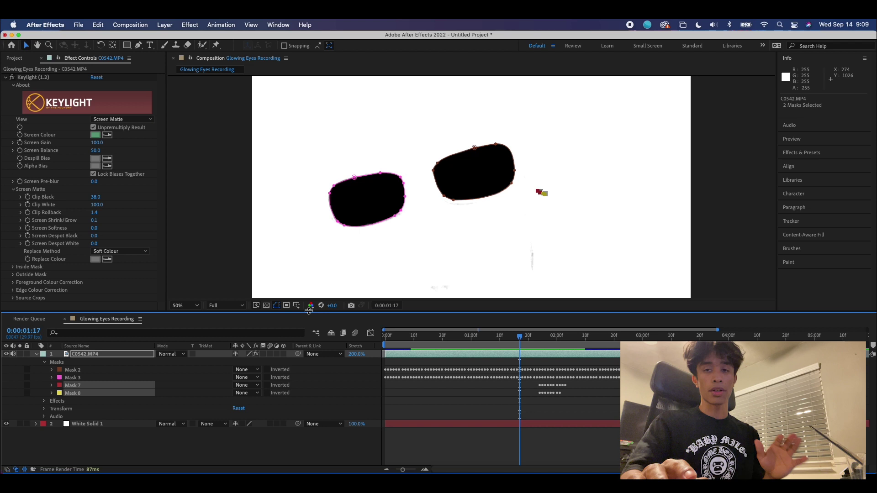
key("Delete")
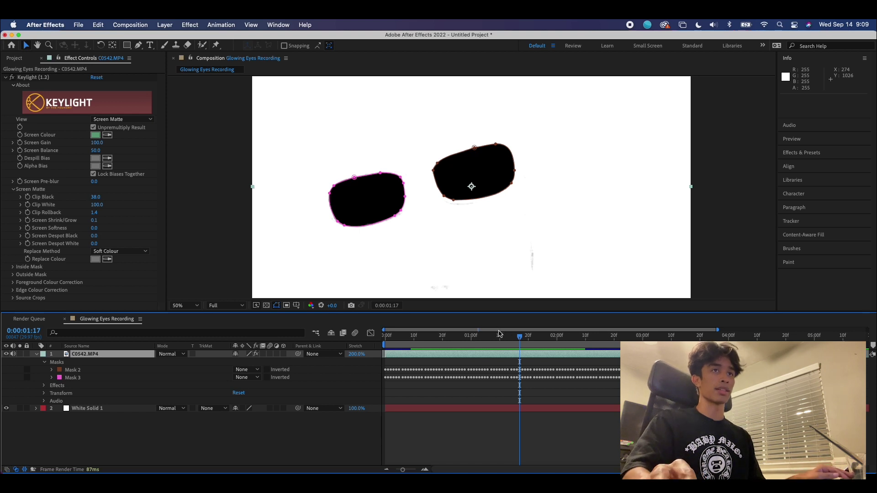
left_click_drag(499, 334, 660, 237)
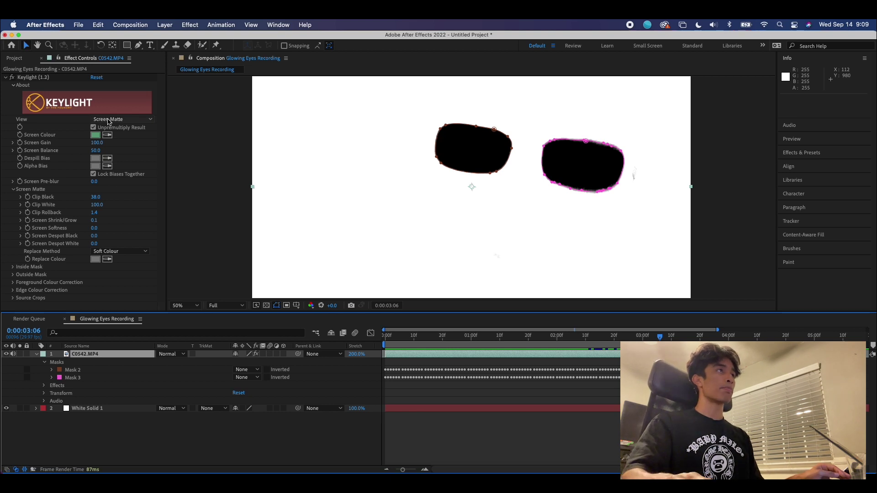
- Switch Keylight's View to Final Result and add a black solid, Black Solid 1, on top
left_click(121, 119)
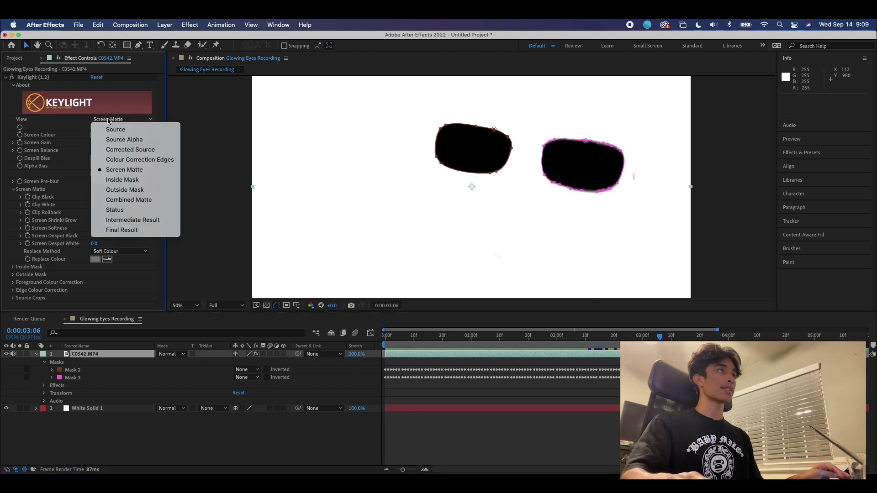
left_click(135, 230)
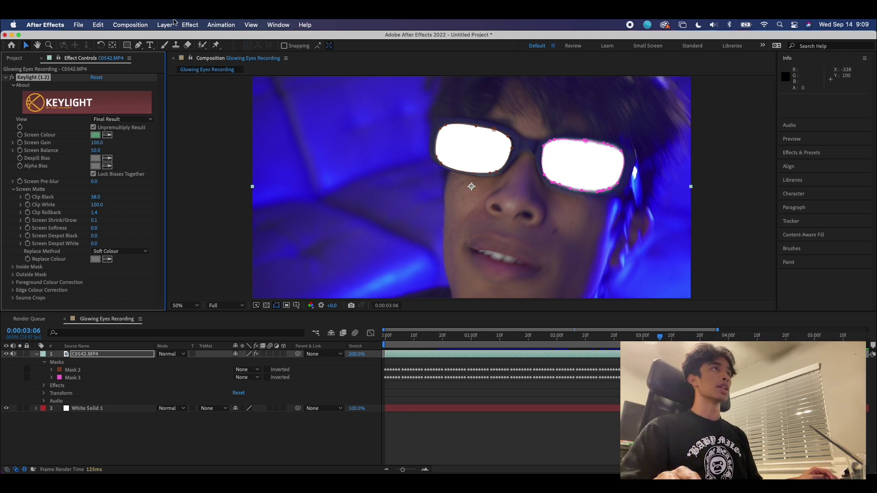
left_click(167, 25)
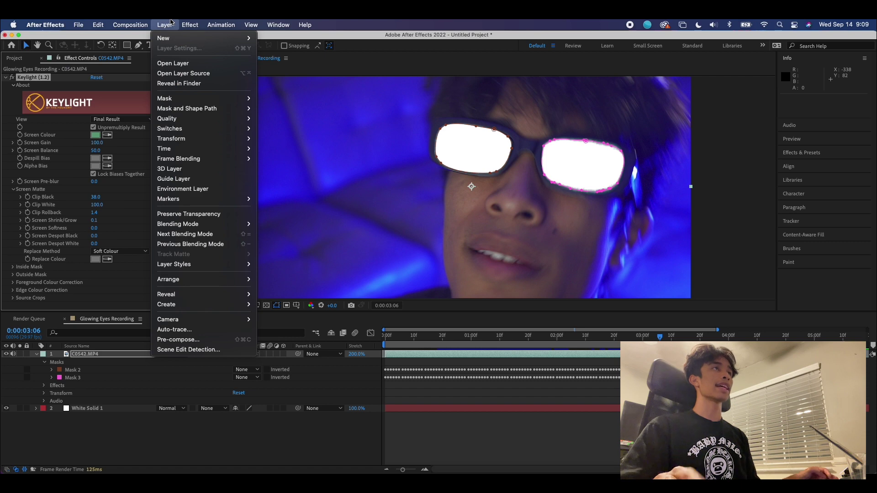
mouse_move(180, 43)
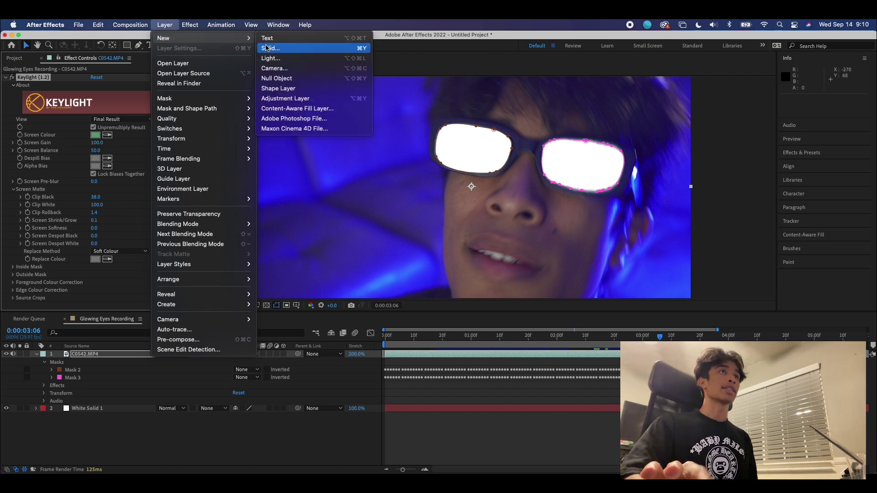
left_click(269, 48)
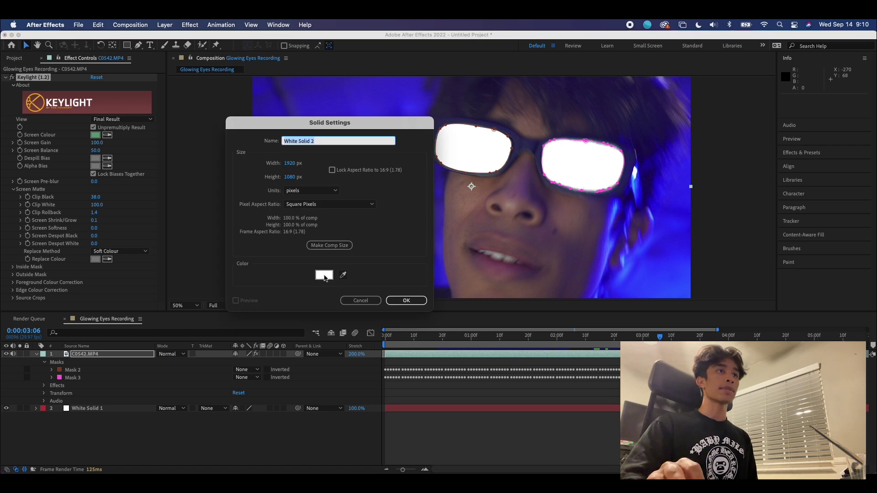
left_click(324, 276)
left_click_drag(158, 207, 154, 269)
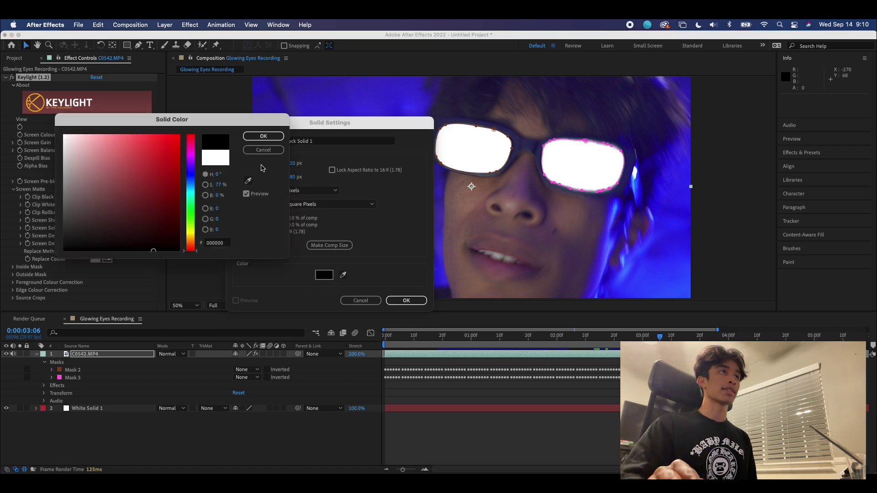
left_click(263, 136)
left_click(406, 300)
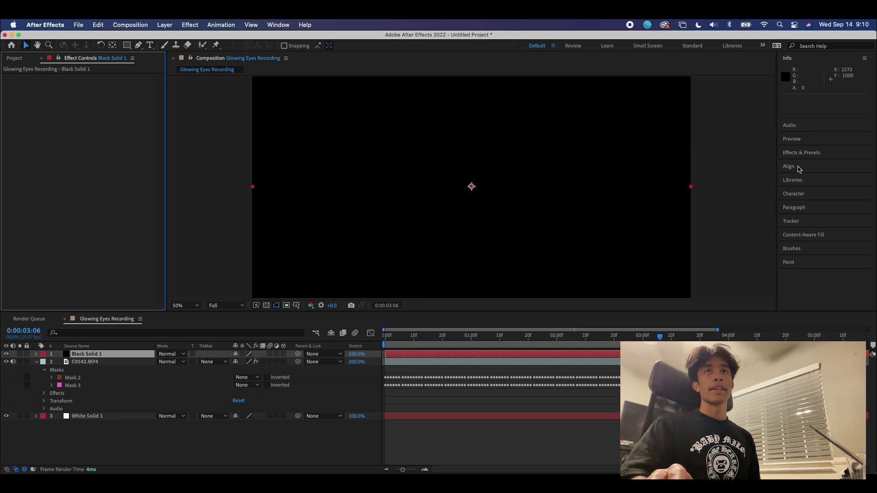
- Search the effects for 'sabe' and apply Saber to Black Solid 1
left_click(799, 153)
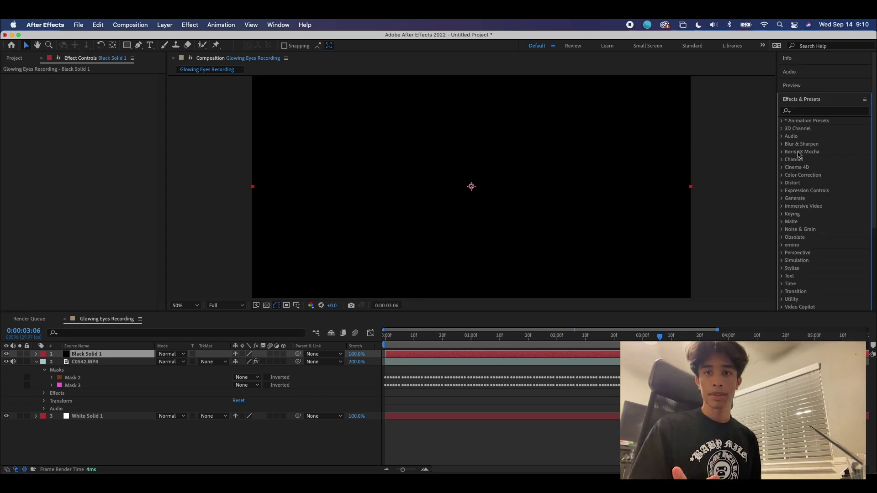
left_click(795, 112)
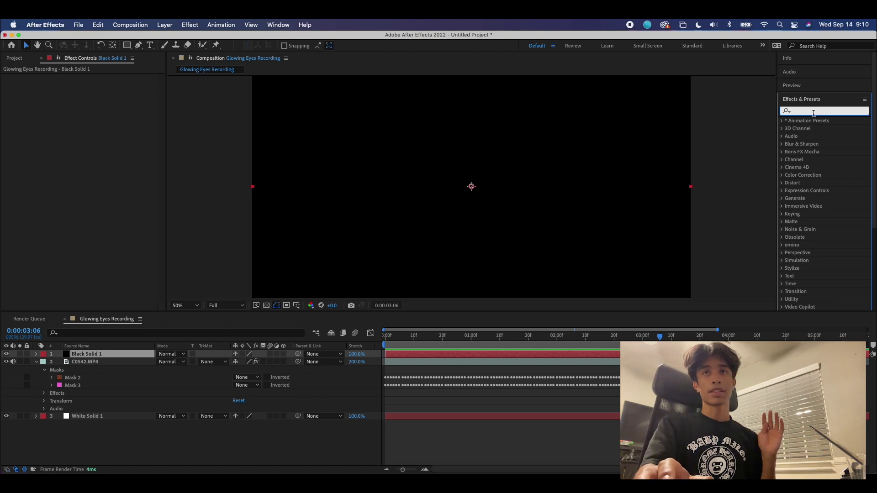
left_click(814, 113)
type("sabe")
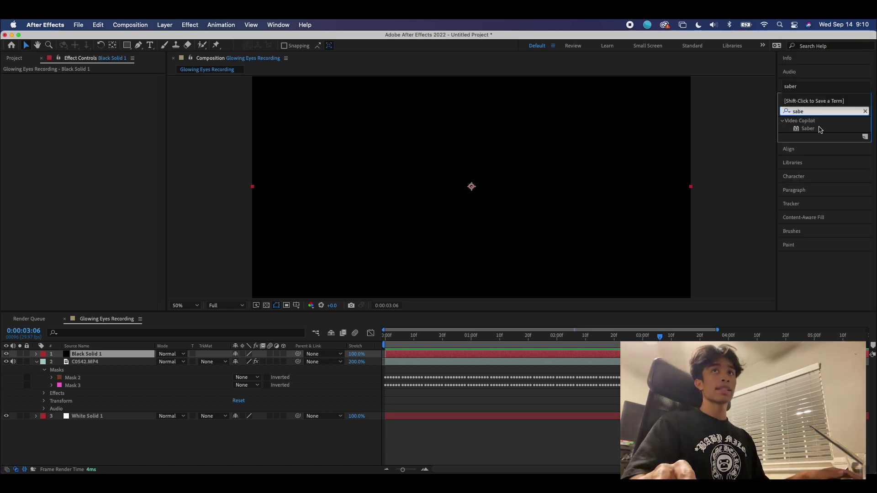
left_click_drag(820, 129, 137, 355)
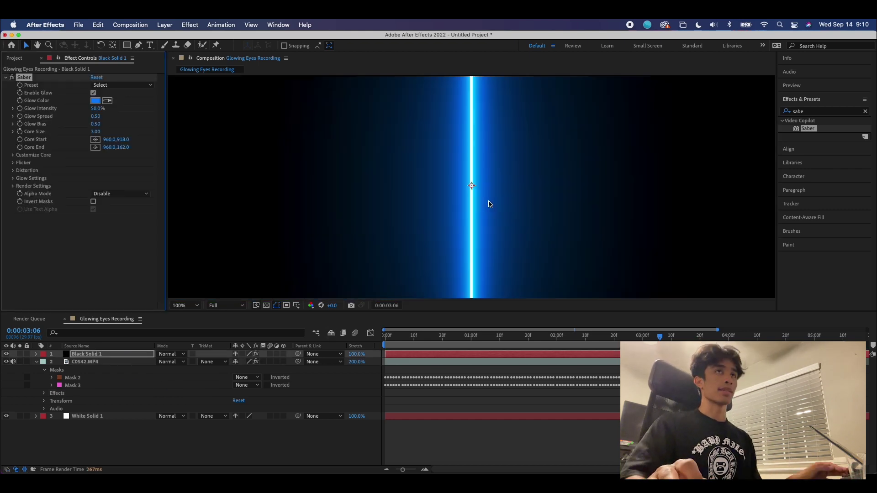
- Keep the Default Saber preset and set its Glow Color to white (FFFFFF)
left_click(125, 86)
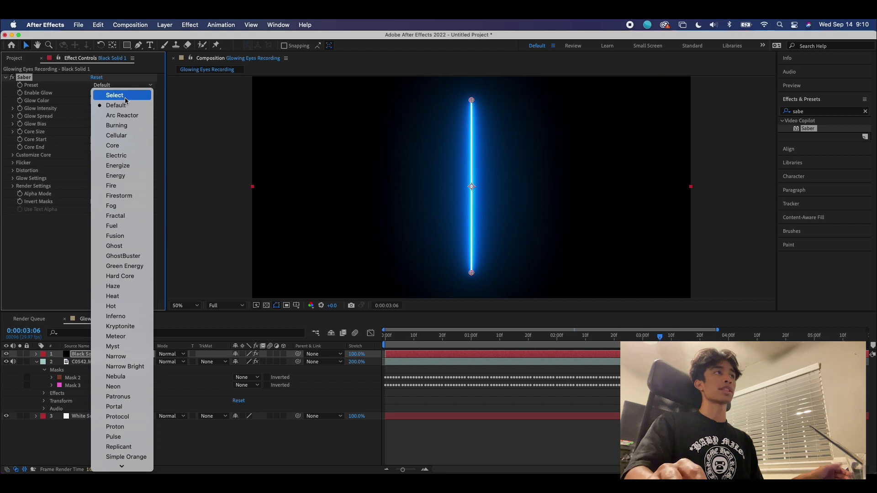
left_click(124, 106)
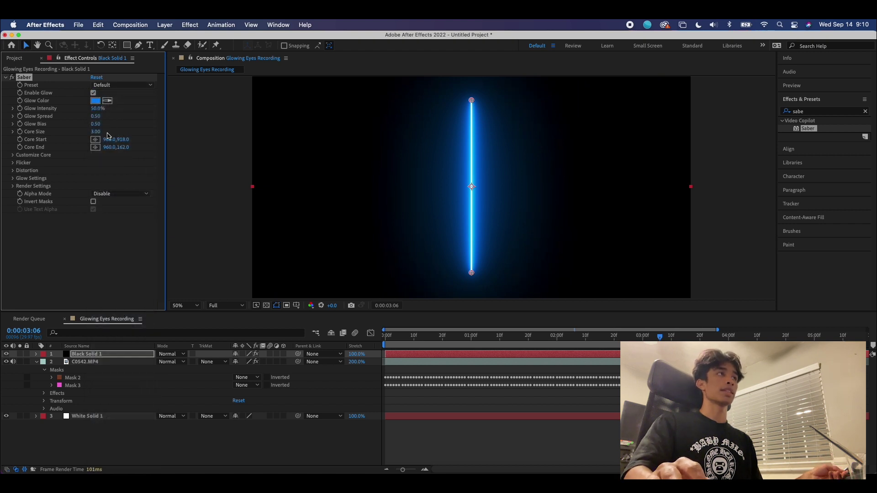
left_click(95, 101)
left_click_drag(109, 178, 40, 125)
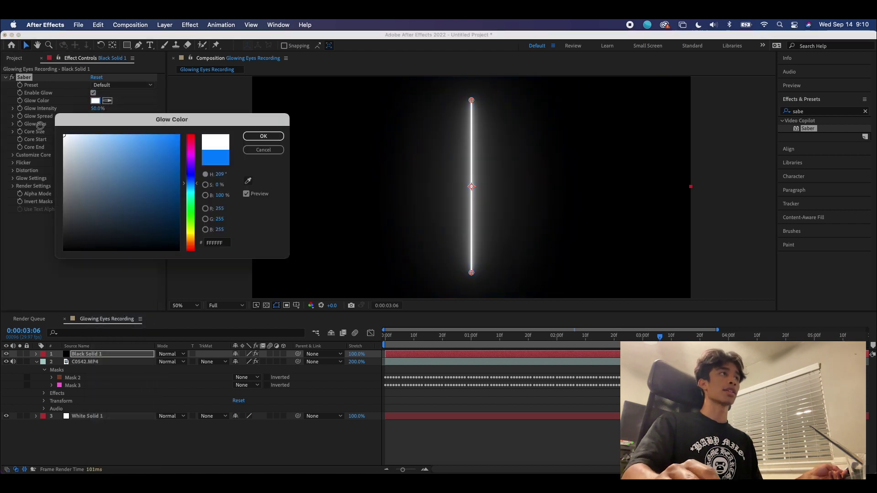
left_click(263, 136)
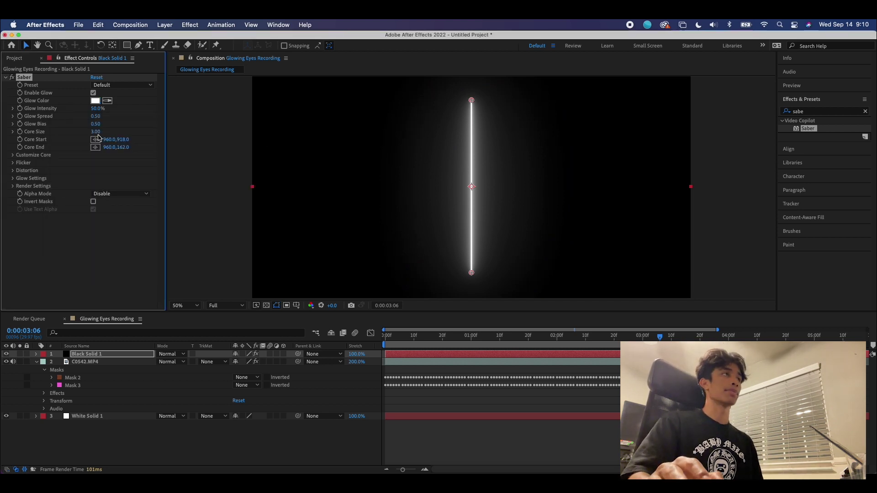
left_click(119, 119)
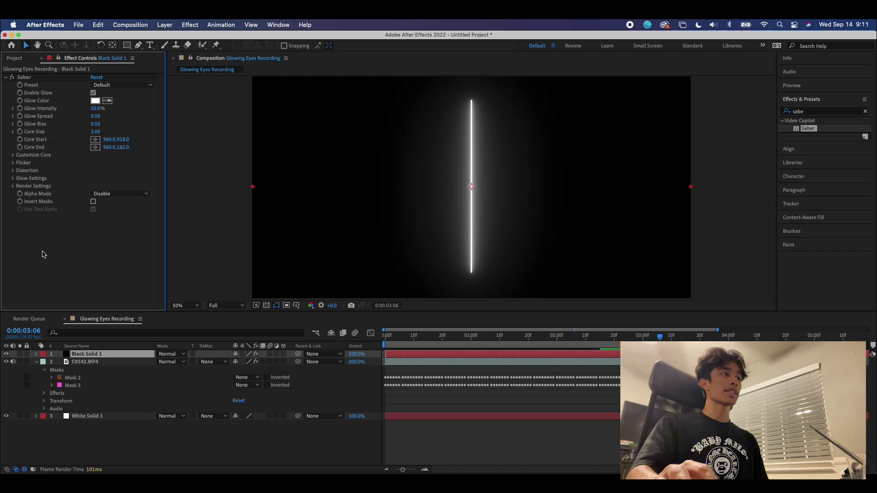
- Copy the Masks group from C0542.MP4 and paste both lens masks onto Black Solid 1
key("space")
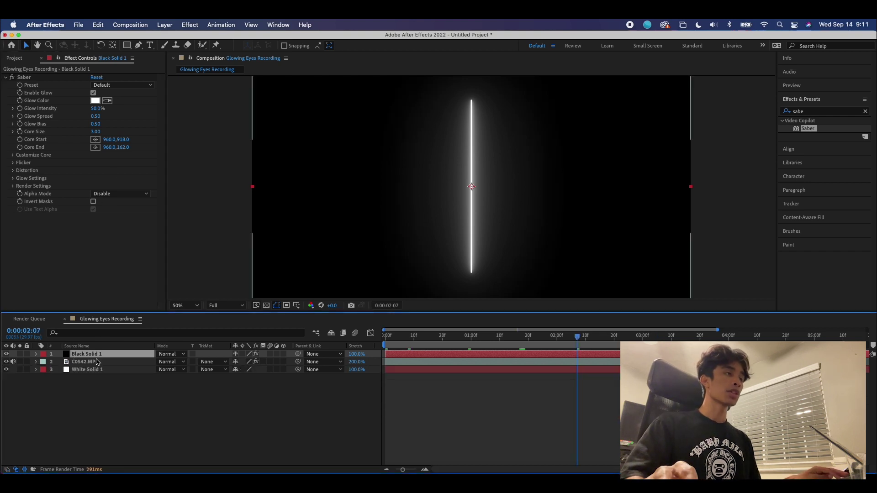
left_click(96, 362)
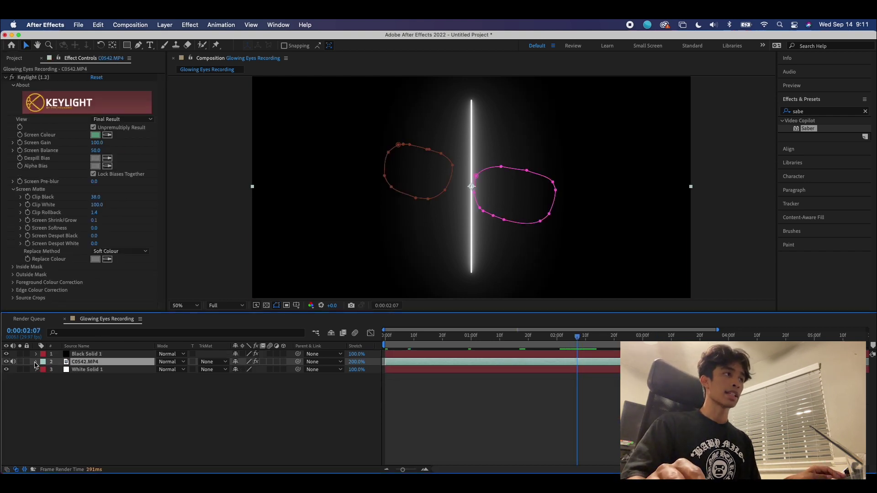
left_click(35, 362)
left_click(83, 371)
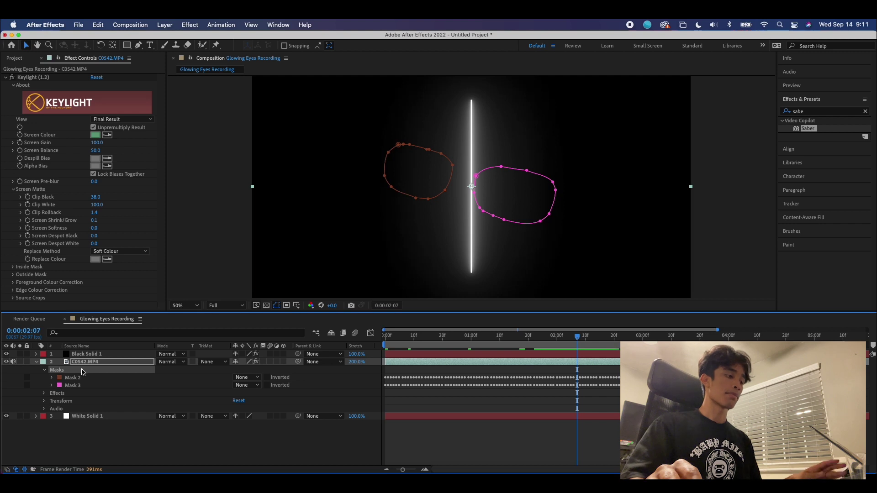
key("super+c")
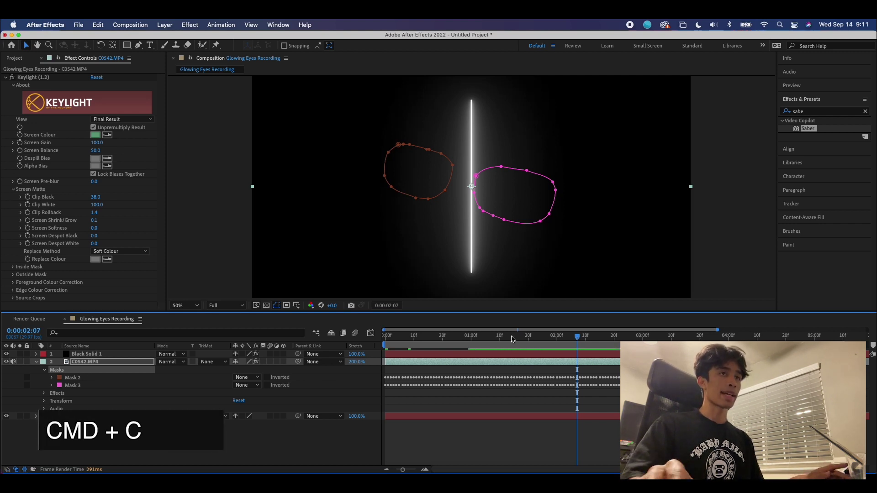
left_click_drag(578, 339, 384, 348)
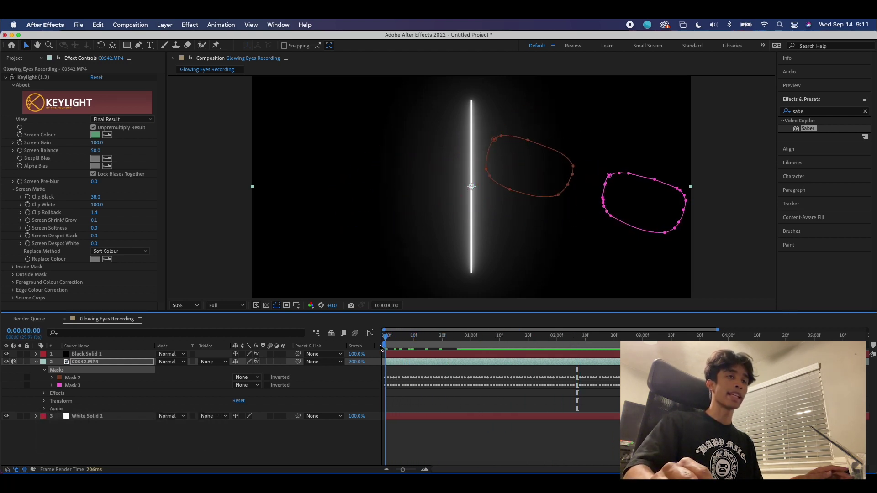
left_click(403, 356)
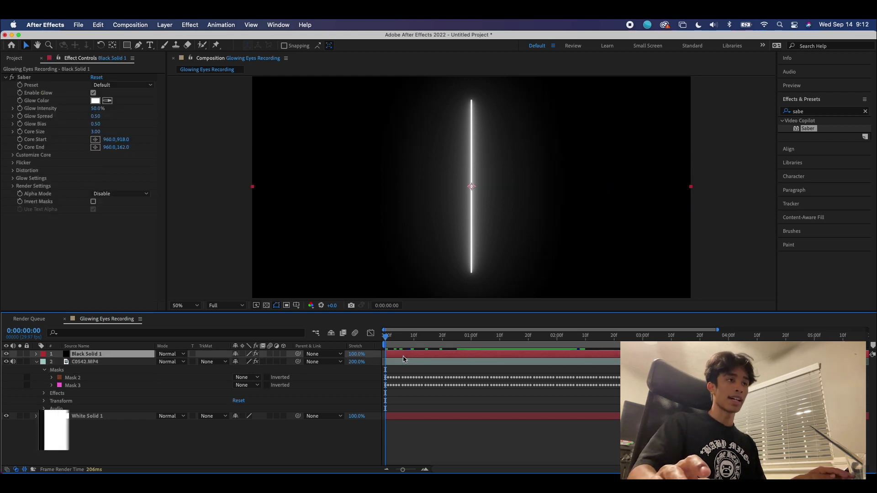
key("super+v")
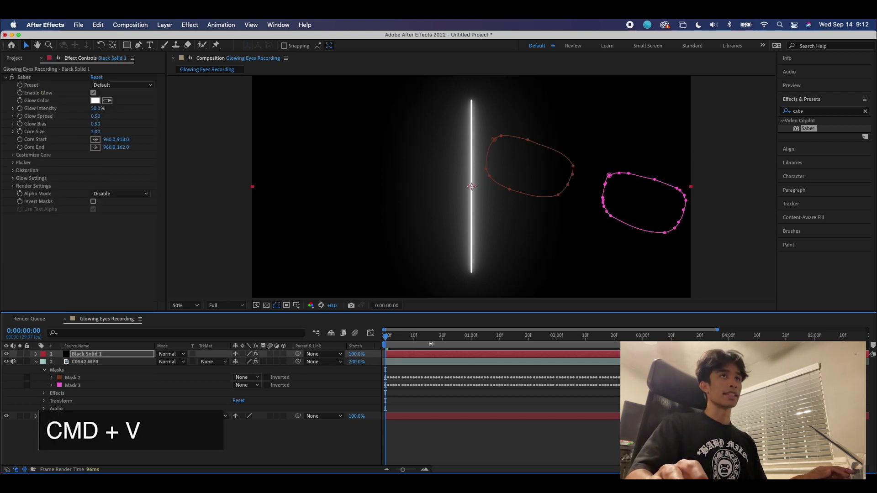
left_click_drag(385, 337, 435, 336)
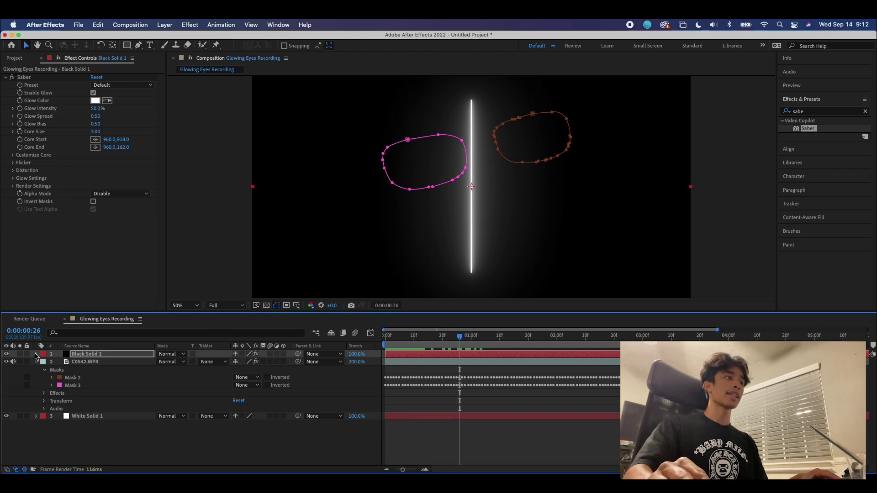
- Reveal Black Solid 1's masks and play back to confirm they follow the eyes
left_click(37, 355)
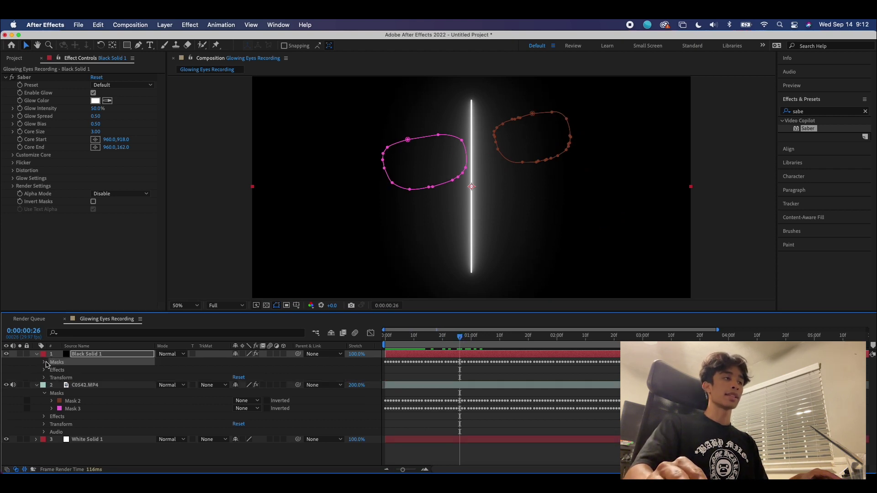
left_click(45, 362)
key("space")
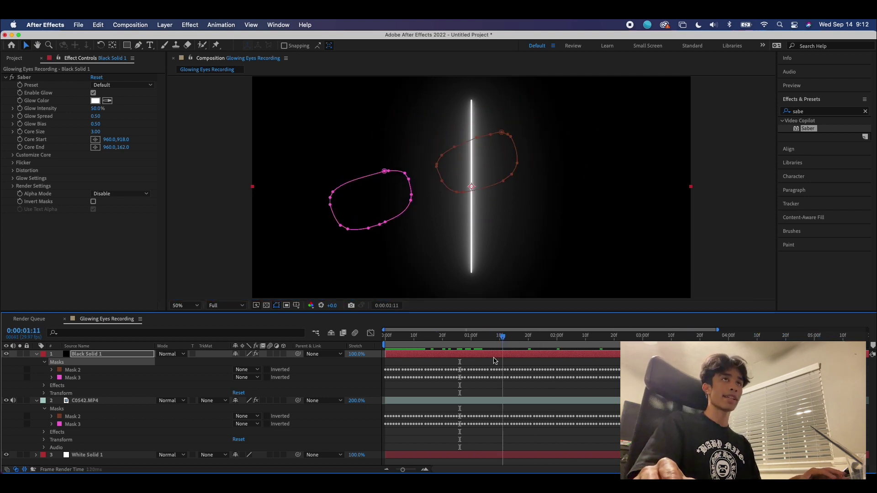
key("space")
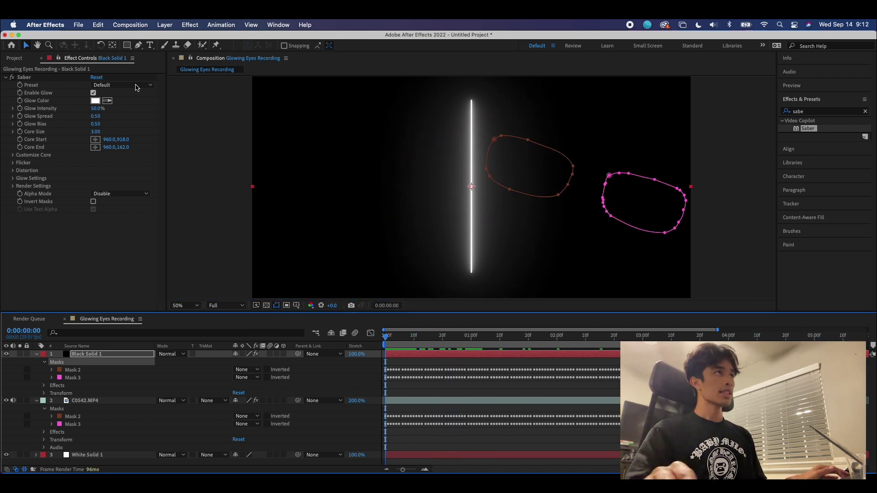
- Set Saber's Core Type to Layer Masks and raise Glow Intensity to 103%
left_click(13, 156)
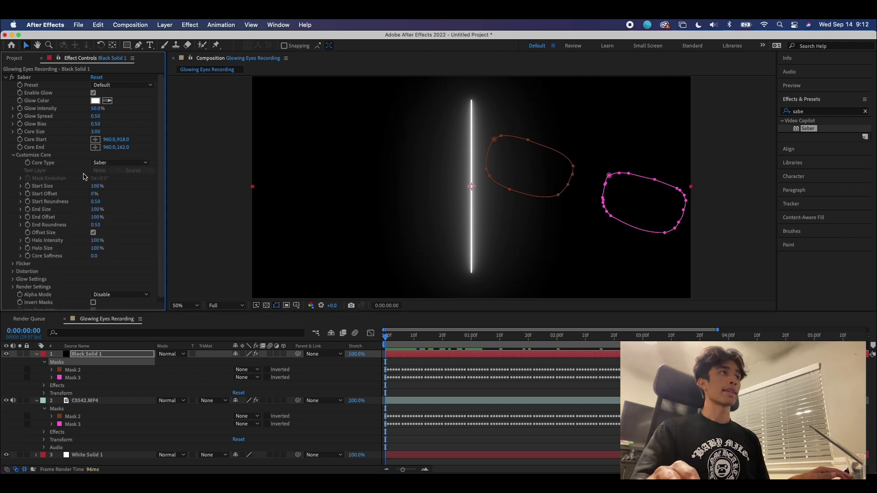
left_click(95, 355)
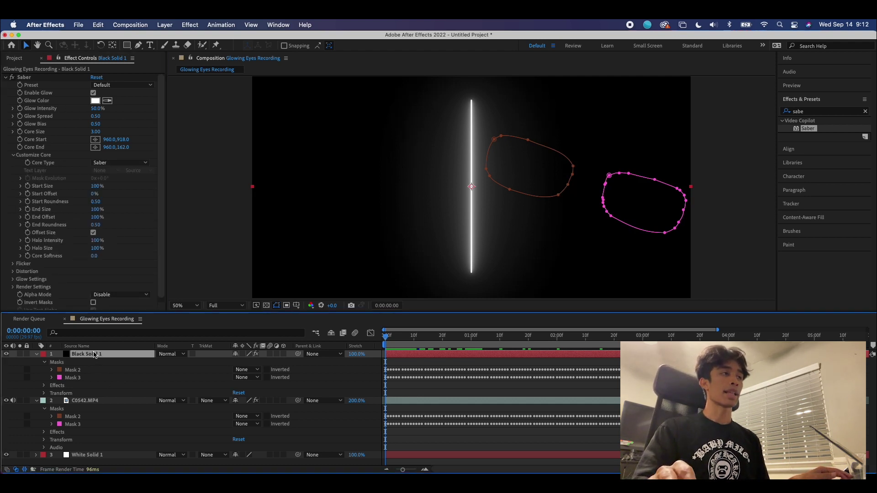
left_click(109, 163)
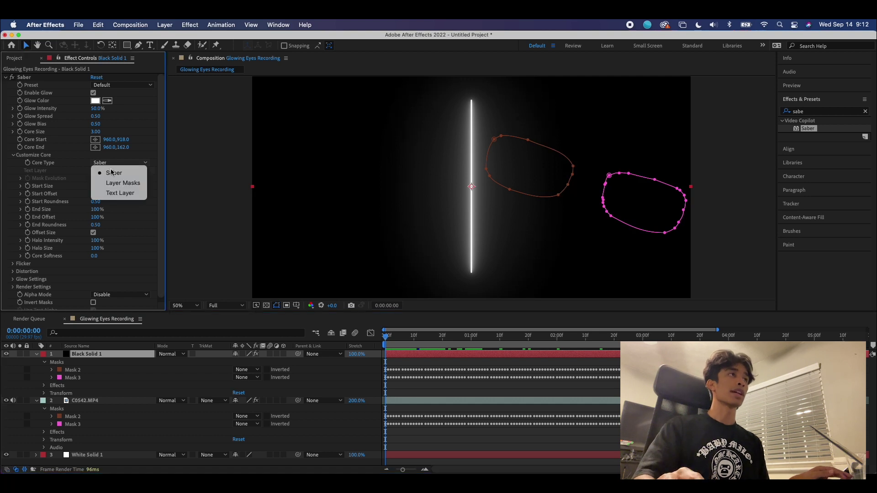
left_click(120, 183)
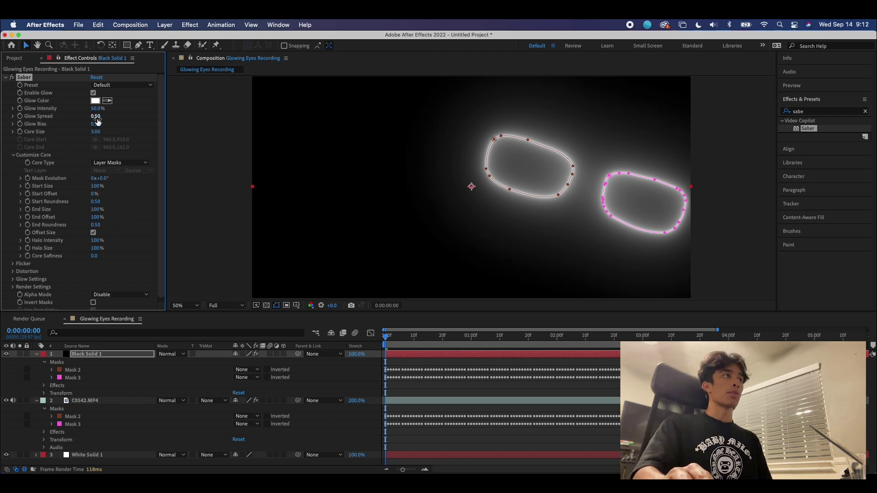
left_click_drag(96, 117, 121, 108)
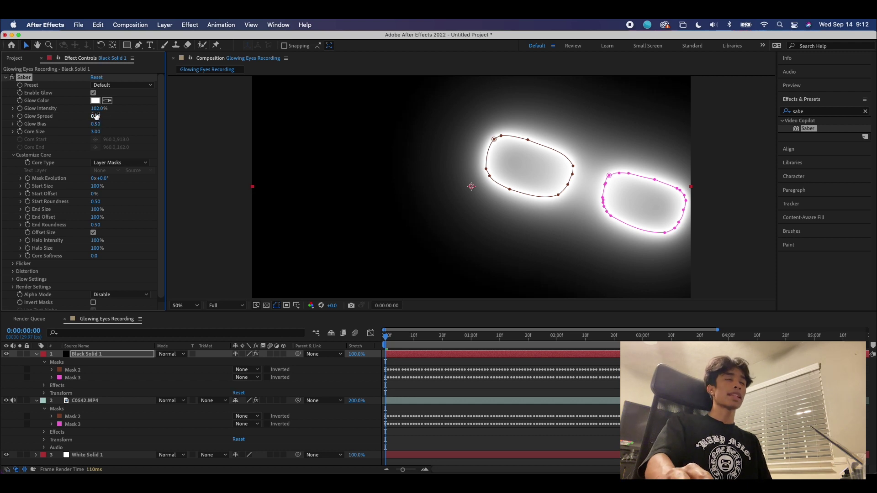
left_click_drag(98, 109, 100, 107)
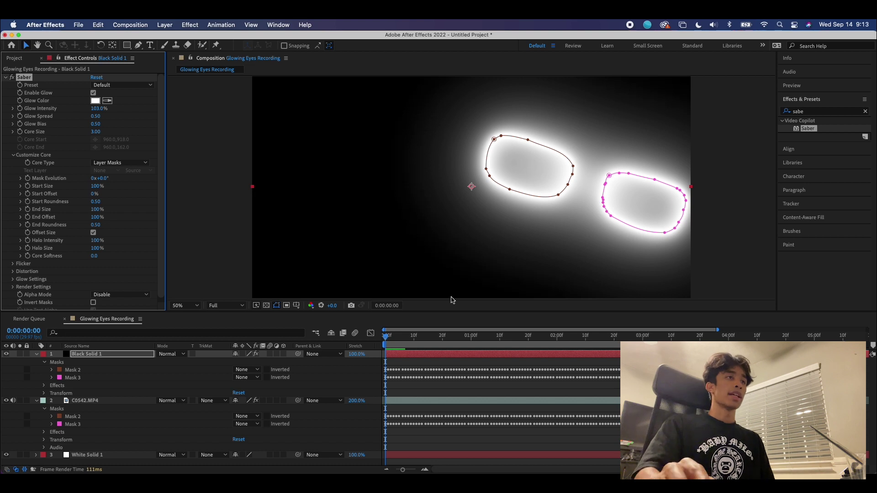
- Set Black Solid 1's blend mode to Add and preview the glowing lenses
left_click(118, 356)
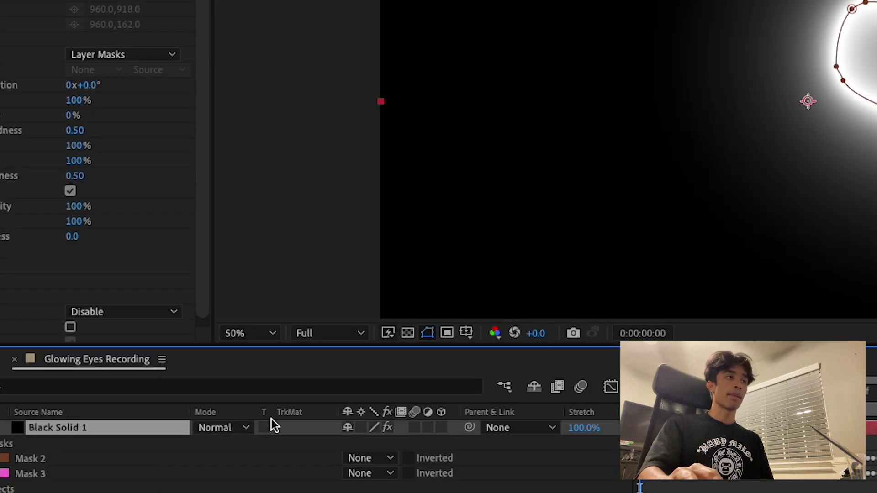
left_click(210, 428)
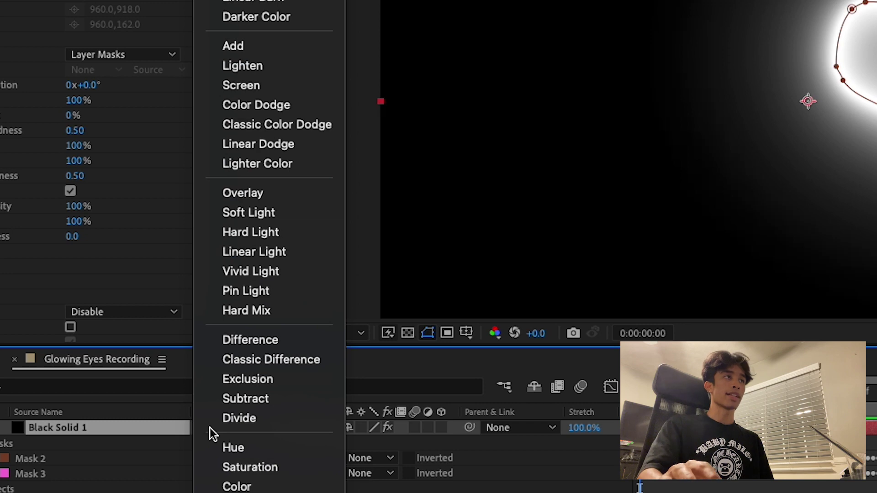
left_click(229, 54)
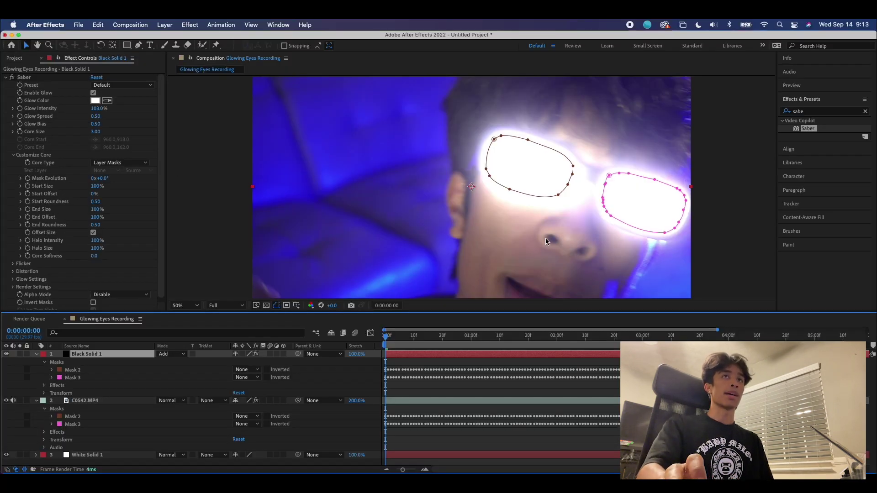
key("space")
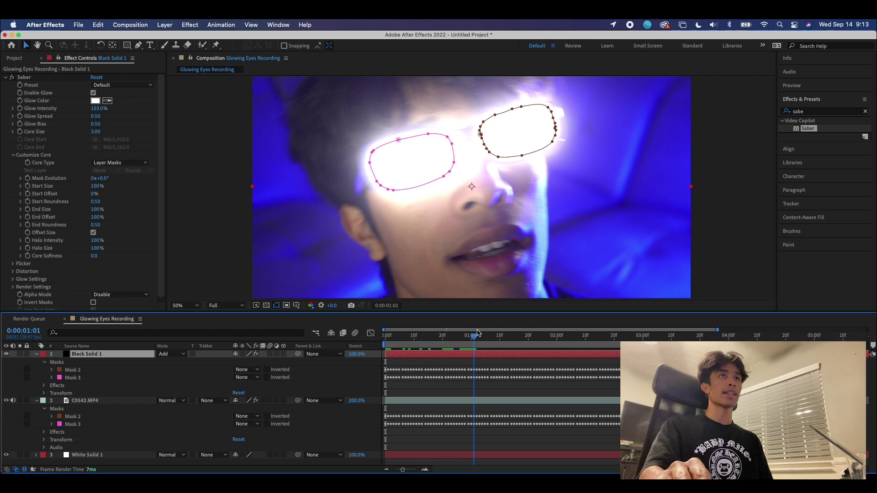
- Delete Mask 2 and Mask 3 from the C0542.MP4 footage layer, then check later frames
left_click(424, 191)
left_click(89, 416)
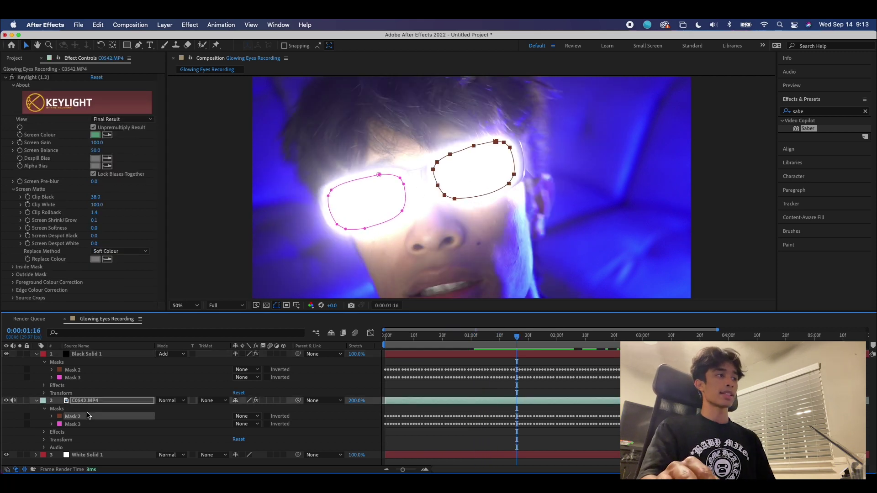
left_click(94, 409)
key("Delete")
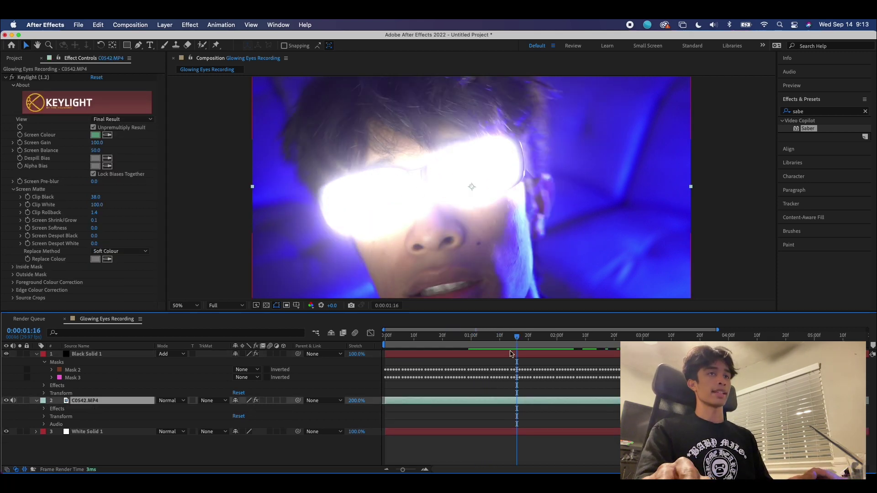
left_click(534, 335)
left_click_drag(539, 335, 597, 336)
- Give Black Solid 1's Saber glow a Glow Spread of 0.73 and Glow Bias of 0.42
left_click(91, 355)
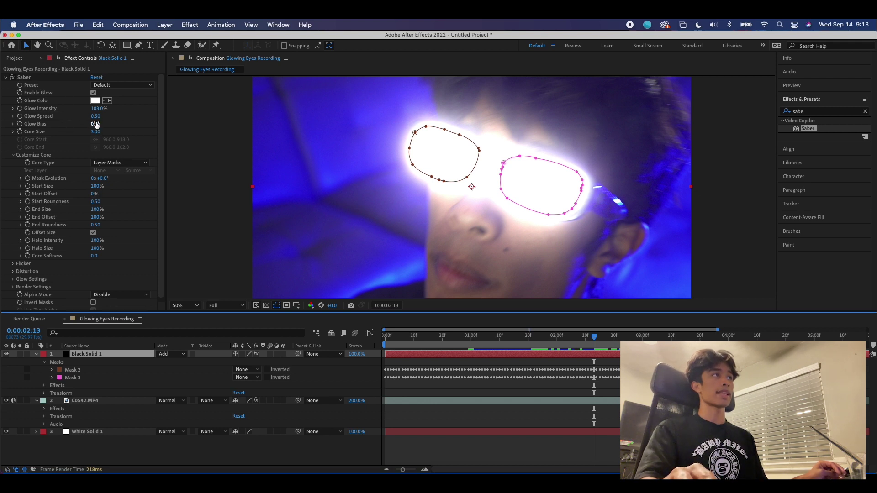
mouse_move(95, 116)
left_mouse_down()
mouse_move(114, 114)
mouse_move(91, 117)
left_mouse_up()
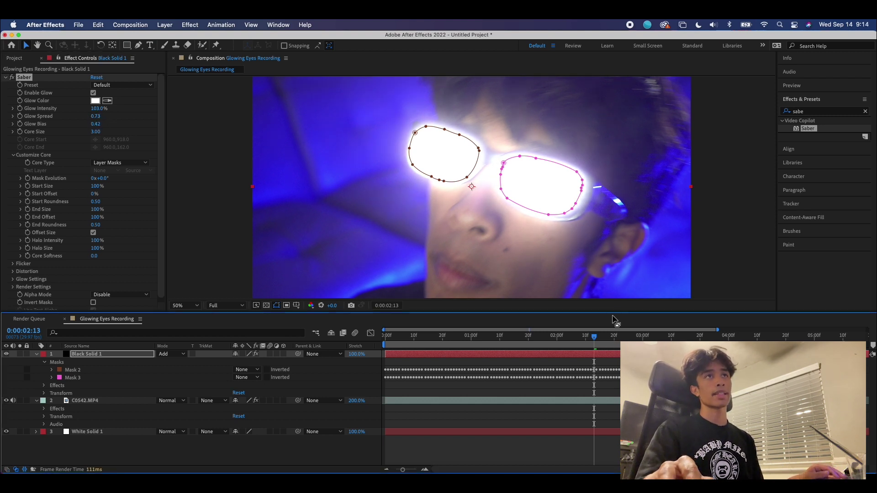
left_click_drag(594, 337, 523, 333)
- Select all points of the lens mask and shift it toward the lower right
left_click(51, 370)
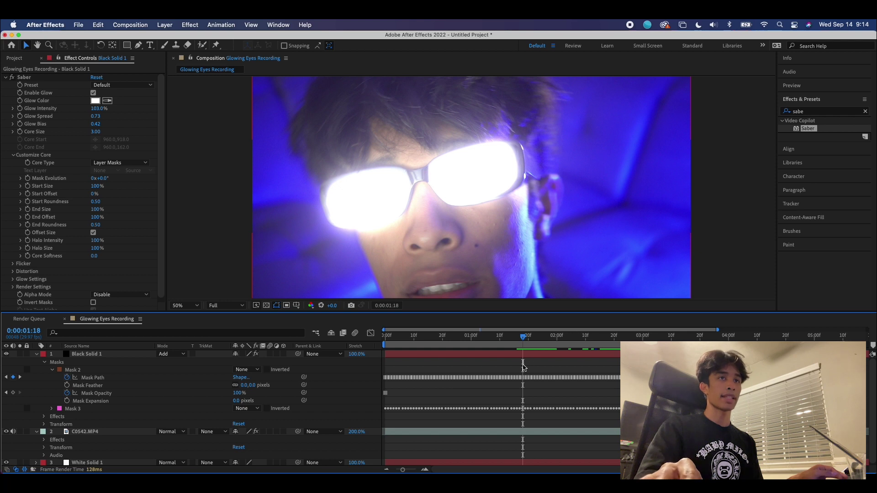
left_click_drag(304, 167, 404, 189)
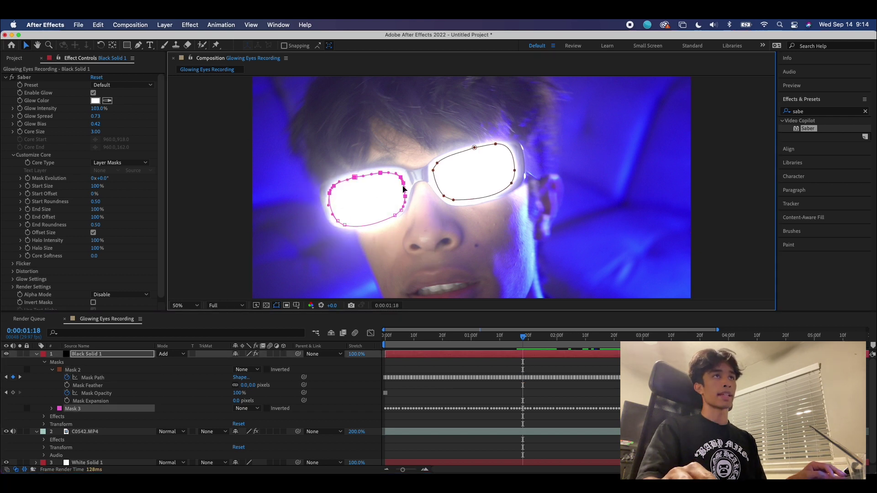
left_click_drag(300, 163, 406, 216)
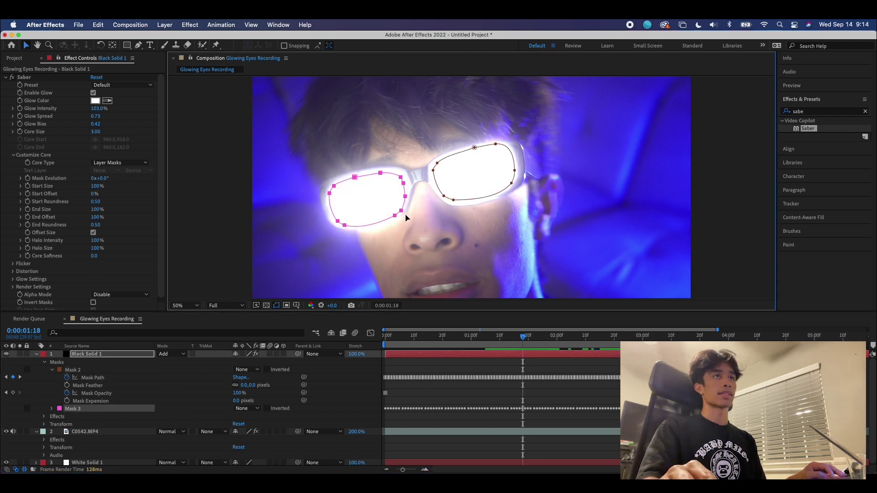
left_click_drag(489, 225, 651, 257)
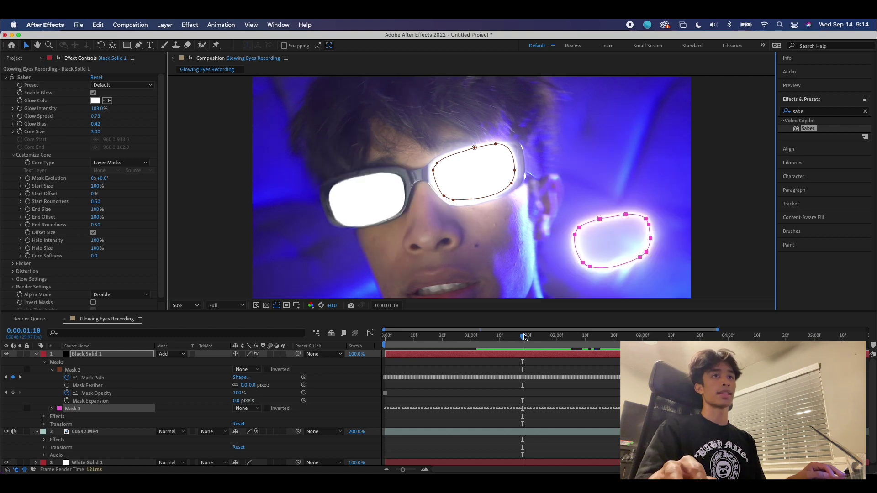
left_click_drag(524, 336, 524, 338)
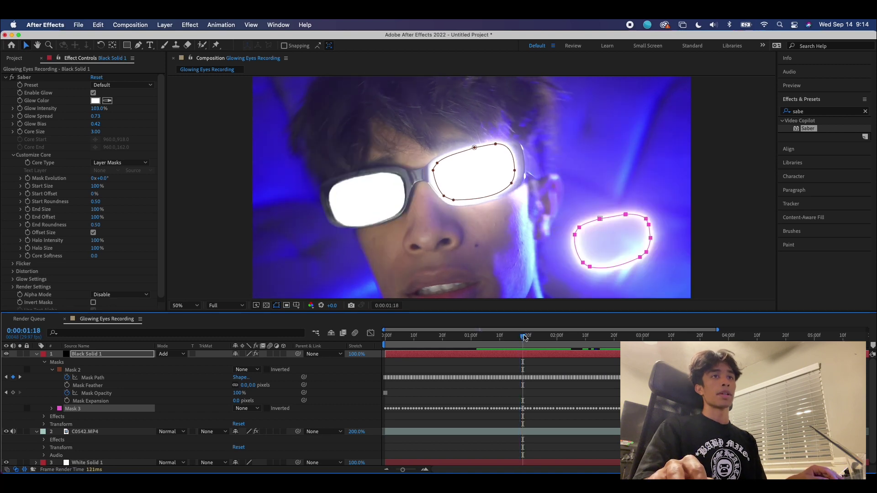
- Move Mask 3 onto the left lens and nudge it to fit
left_click_drag(600, 221, 356, 178)
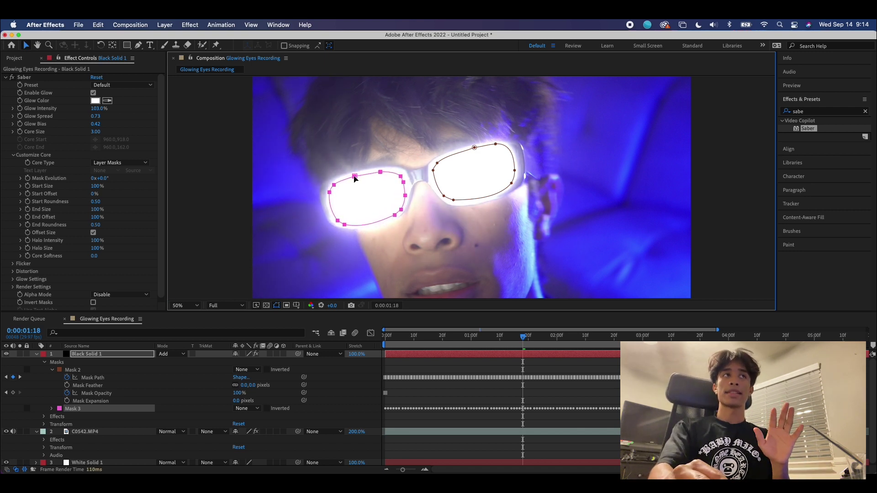
left_click_drag(356, 178, 591, 234)
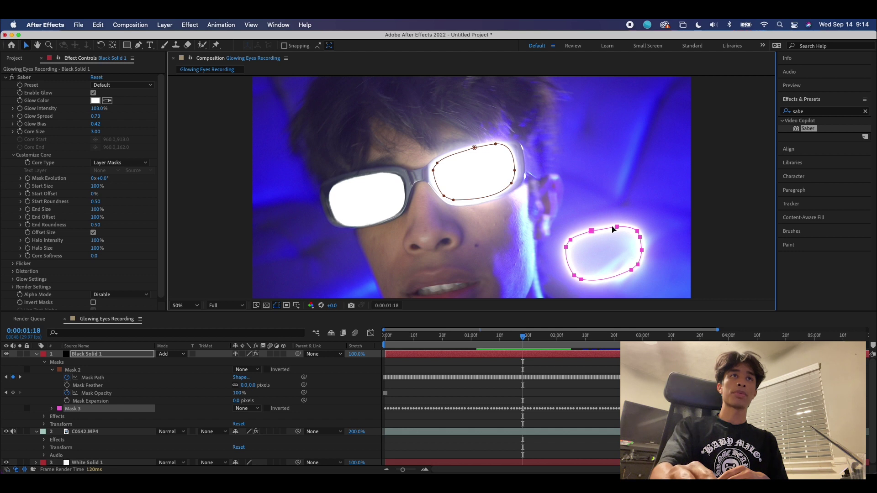
left_click_drag(604, 228, 603, 254)
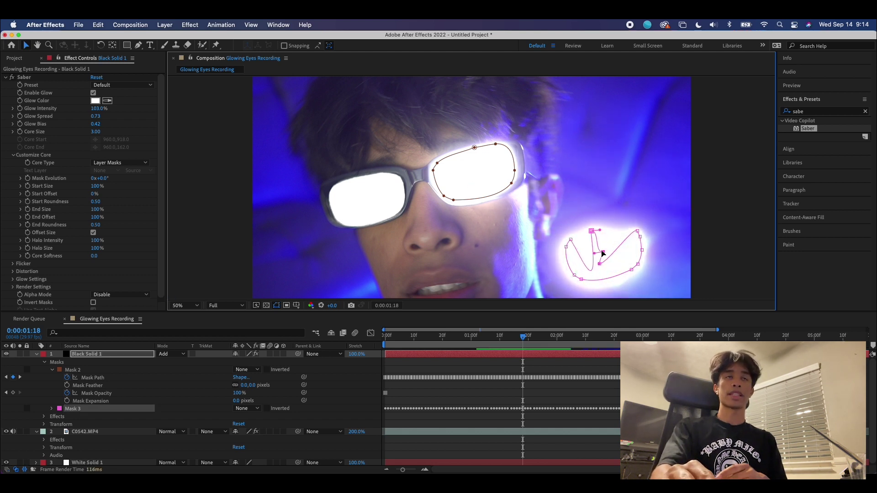
key("super+z")
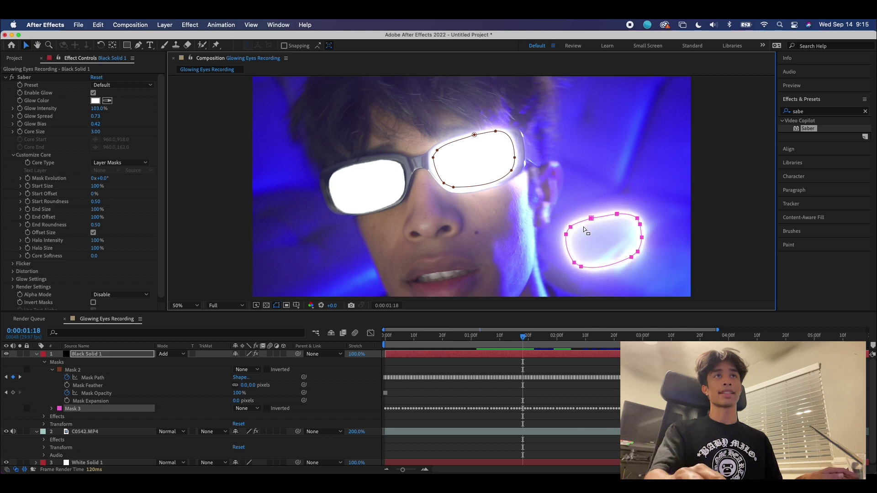
left_click_drag(593, 222, 354, 165)
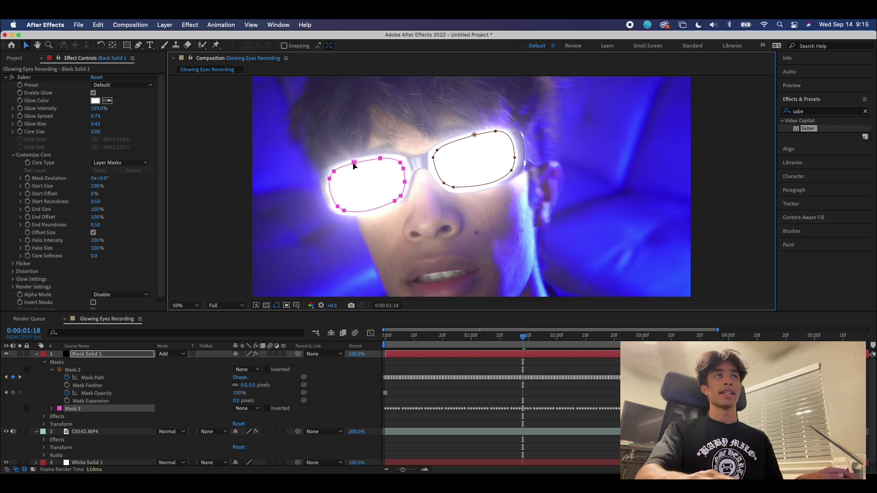
left_click_drag(355, 165, 354, 167)
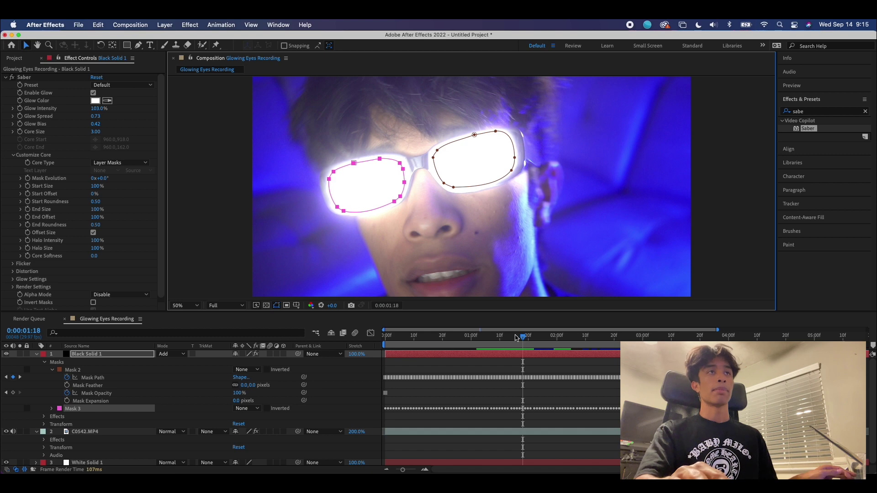
- Zoom the viewer out to 25% and preview both glowing lenses across frames
left_click_drag(523, 336, 541, 334)
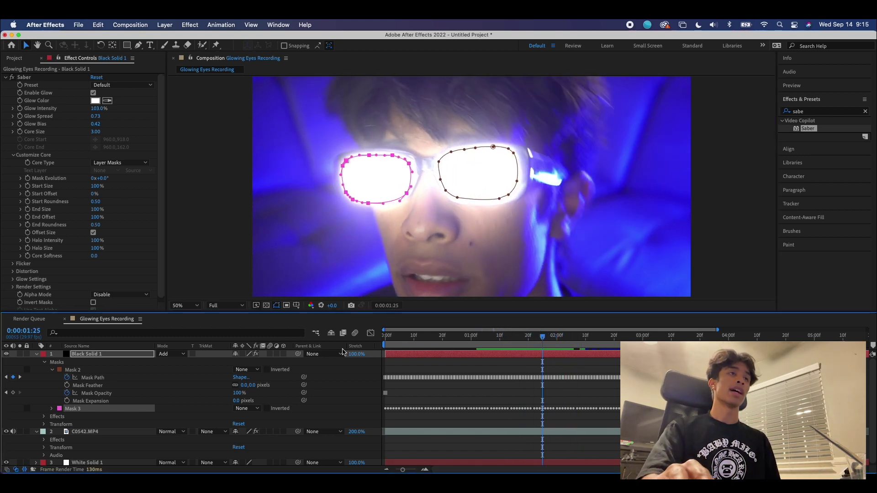
key("comma")
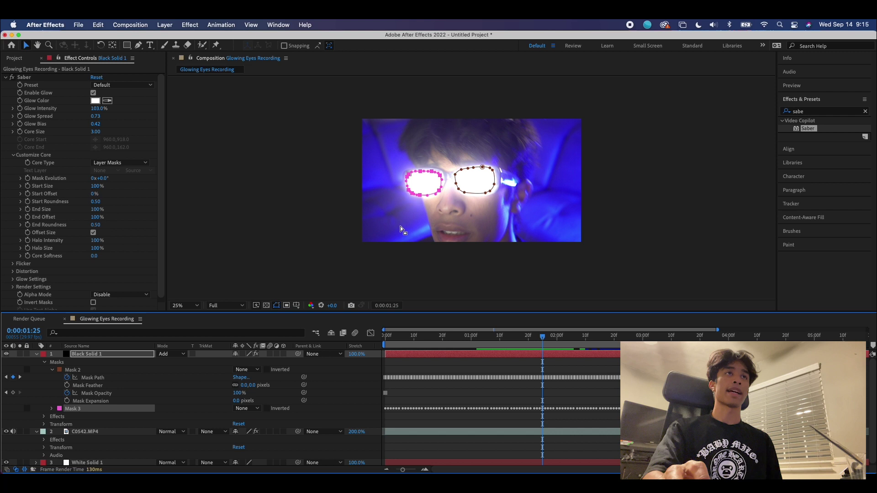
left_click(488, 268)
left_click_drag(475, 337, 436, 334)
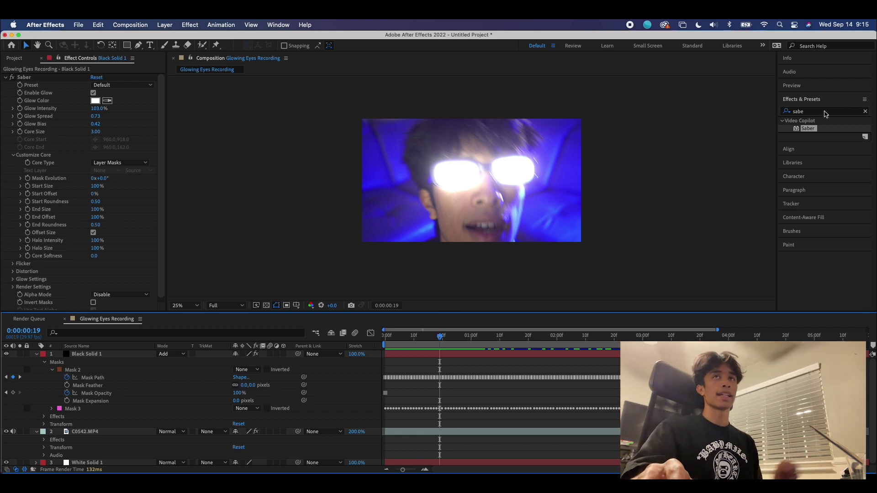
- Search 'radial' in Effects & Presets and apply Blur & Sharpen > Radial Blur to Black Solid 1
left_click(867, 112)
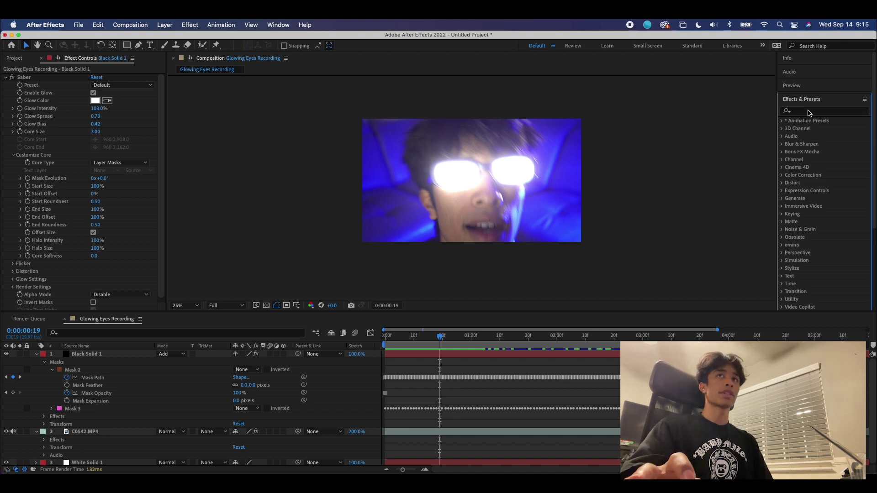
left_click(809, 112)
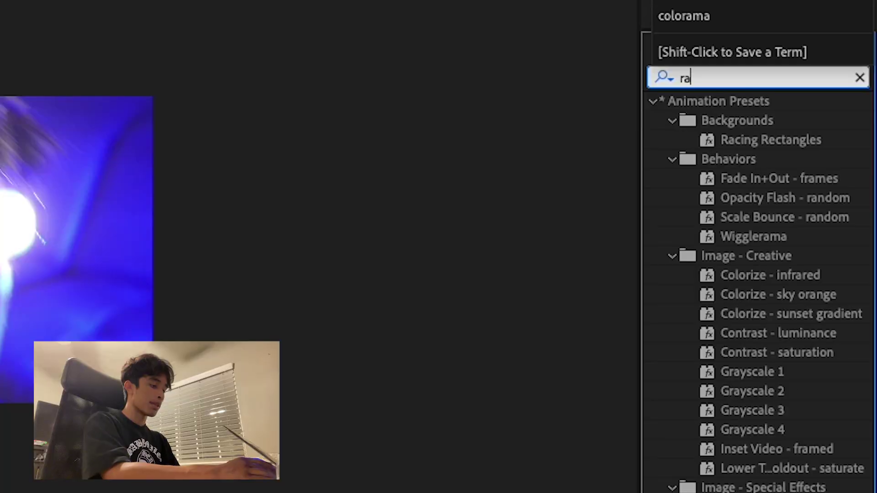
type("radial")
left_click(754, 256)
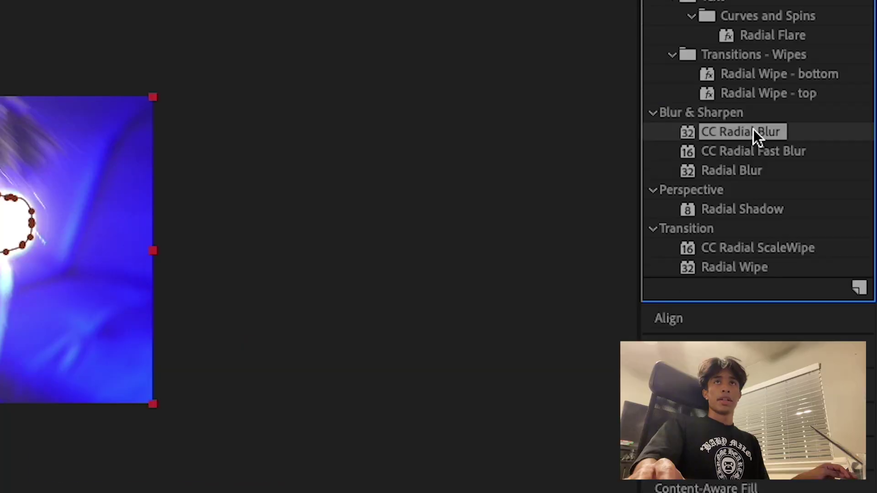
left_click(761, 169)
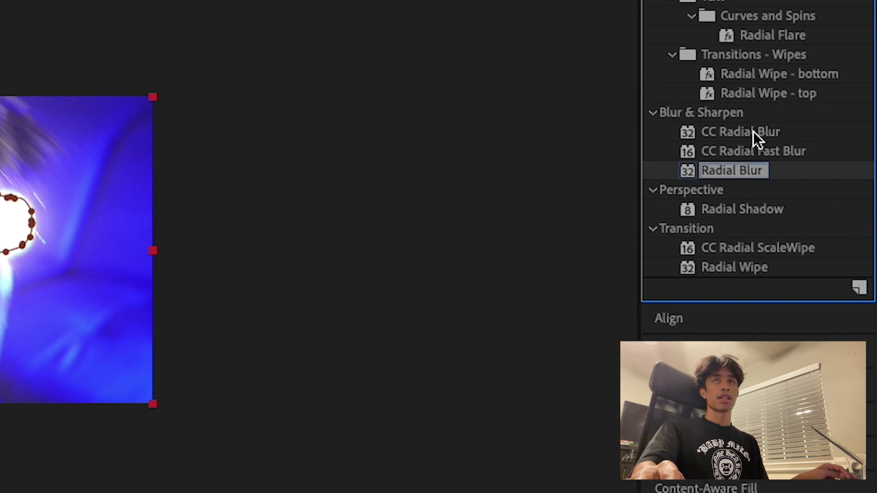
left_click(753, 132)
left_click(755, 175)
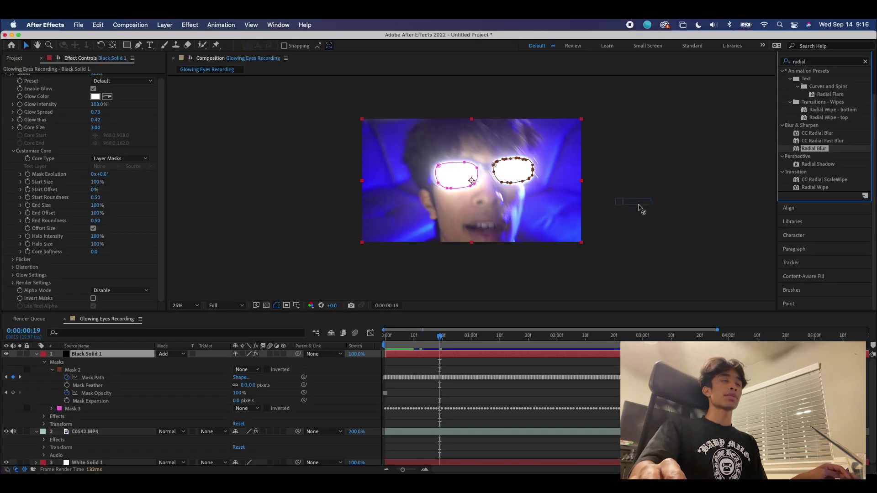
left_click_drag(639, 208, 137, 356)
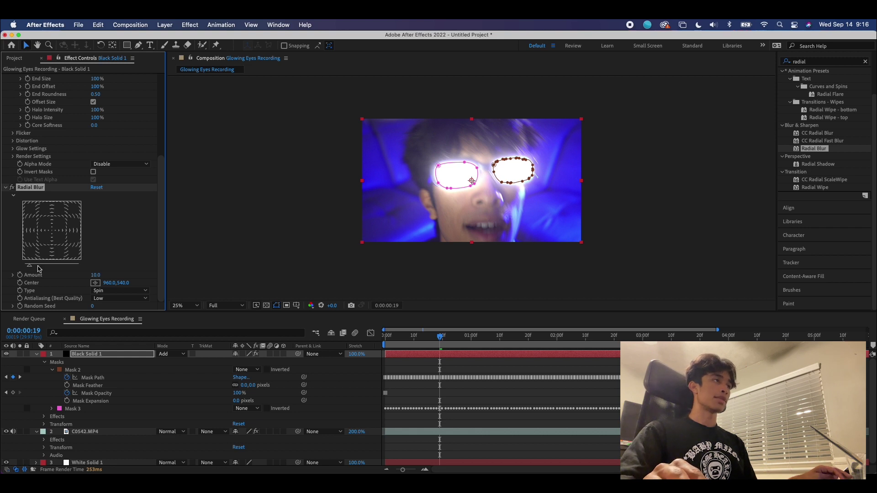
- Switch the Radial Blur Type to Zoom and raise its Amount to 207
left_click_drag(31, 268, 44, 269)
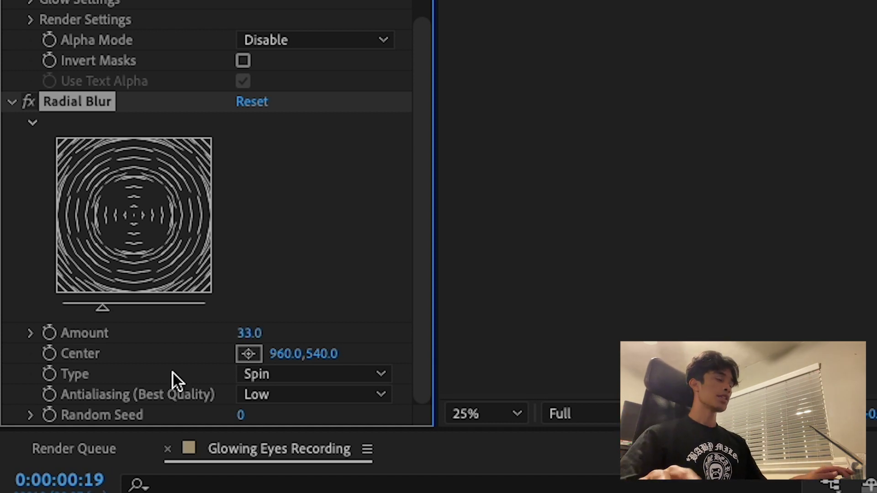
left_click(289, 370)
left_click(298, 426)
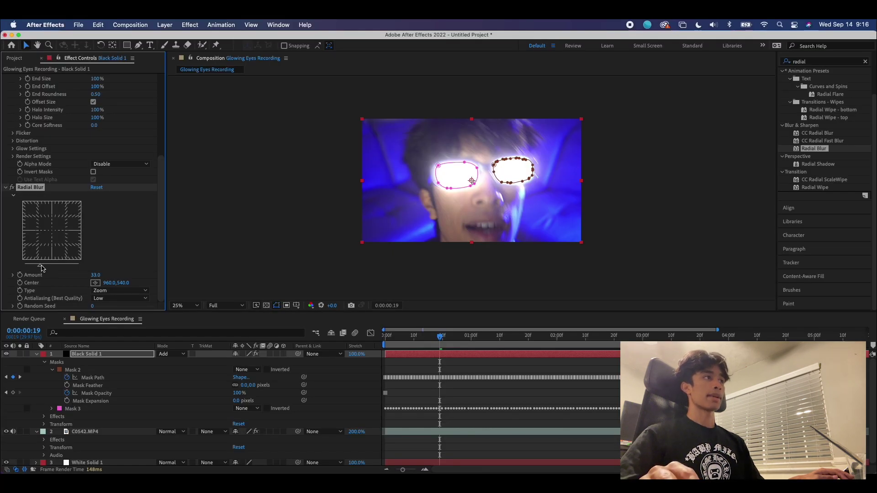
left_click_drag(41, 268, 52, 268)
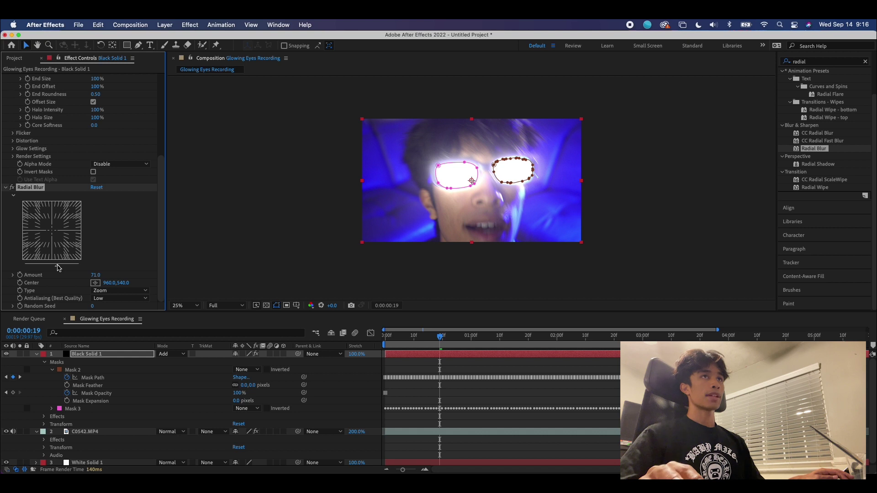
left_click_drag(58, 268, 136, 280)
left_click_drag(443, 337, 626, 334)
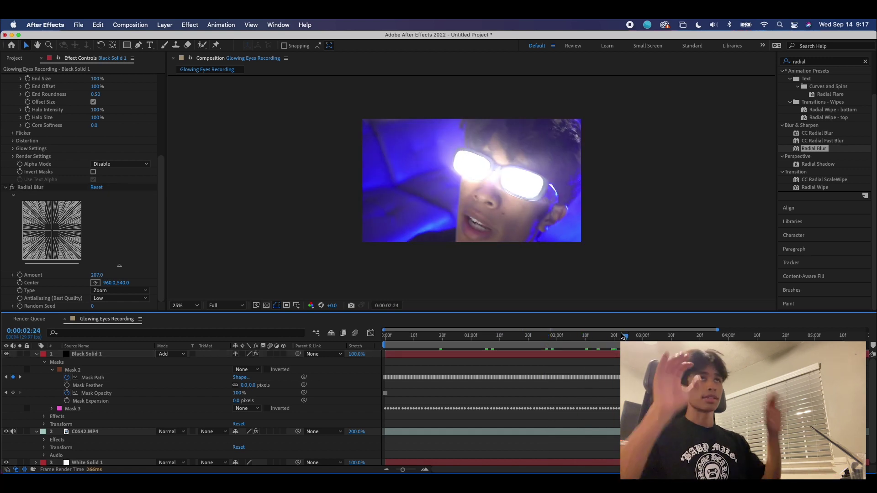
- Scrub the Radial Blur Center values on Black Solid 1 to move it toward a lens
left_click(479, 173)
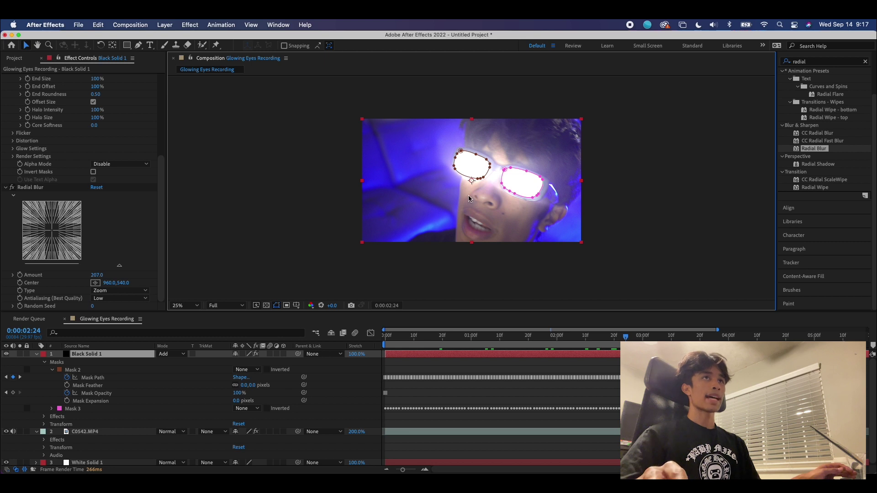
left_click(106, 283)
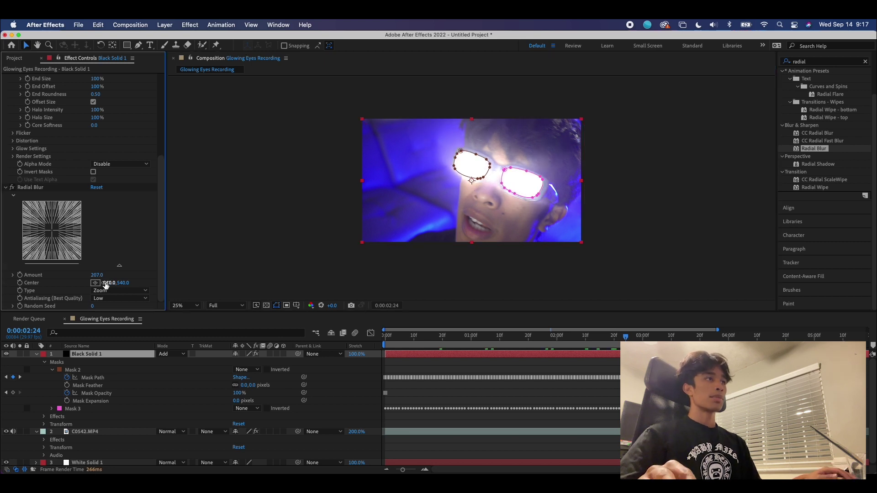
left_click_drag(105, 283, 192, 281)
left_click_drag(123, 282, 102, 283)
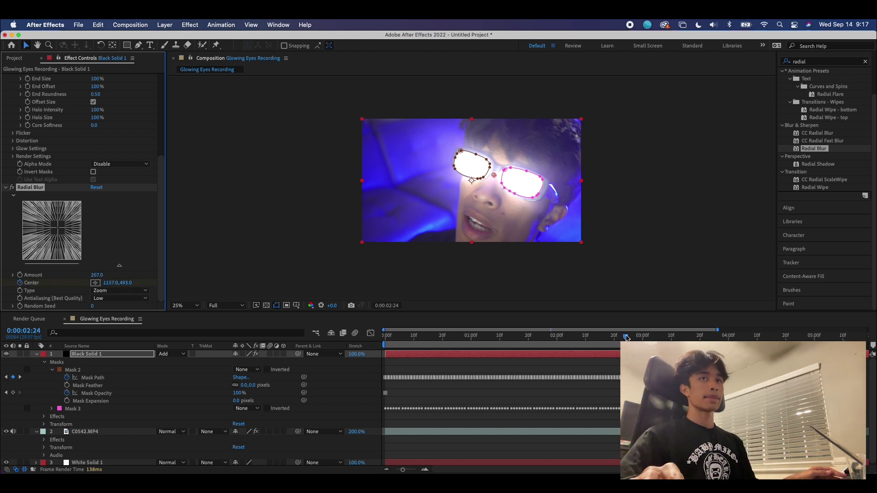
left_click_drag(627, 338, 519, 340)
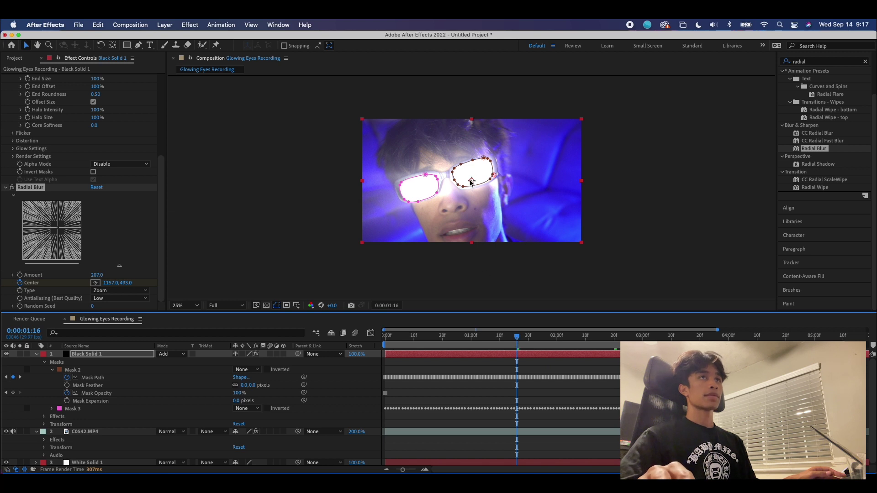
- Settle the blur centre at about 810, 493 near the left lens and preview playback
left_click_drag(110, 283, 3, 330)
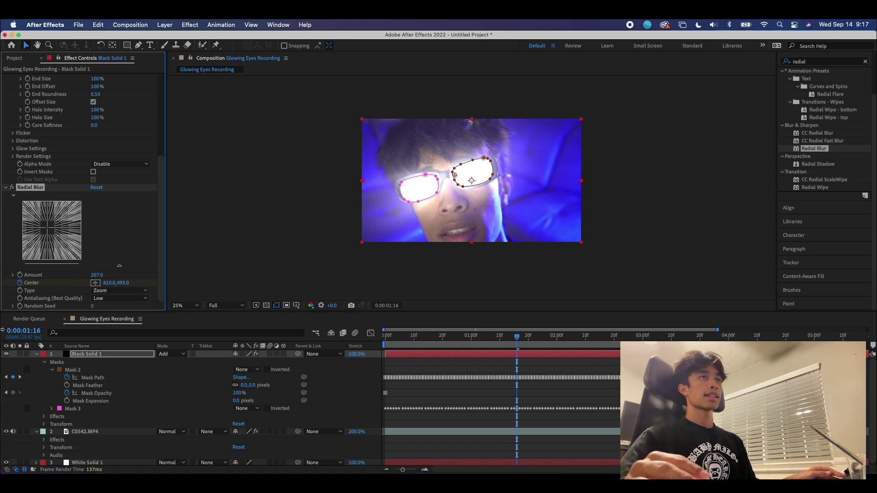
left_click_drag(515, 339, 584, 339)
key("space")
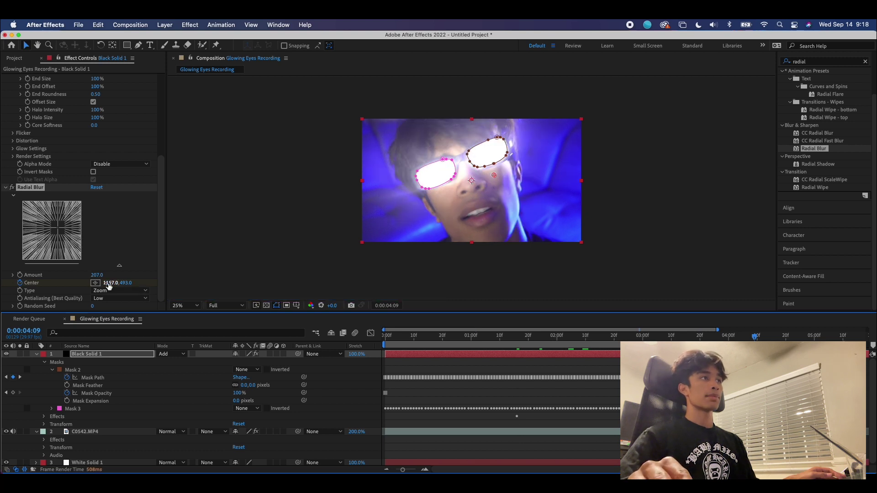
left_click_drag(109, 286, 5, 289)
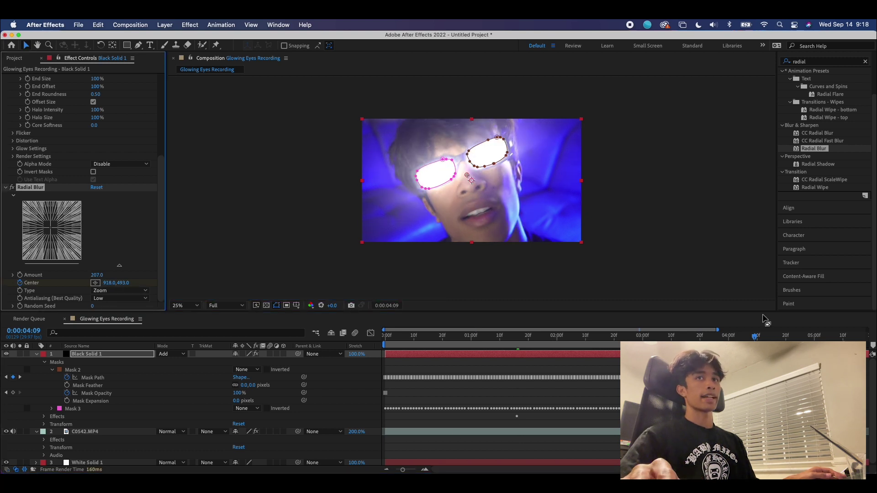
left_click_drag(386, 337, 401, 354)
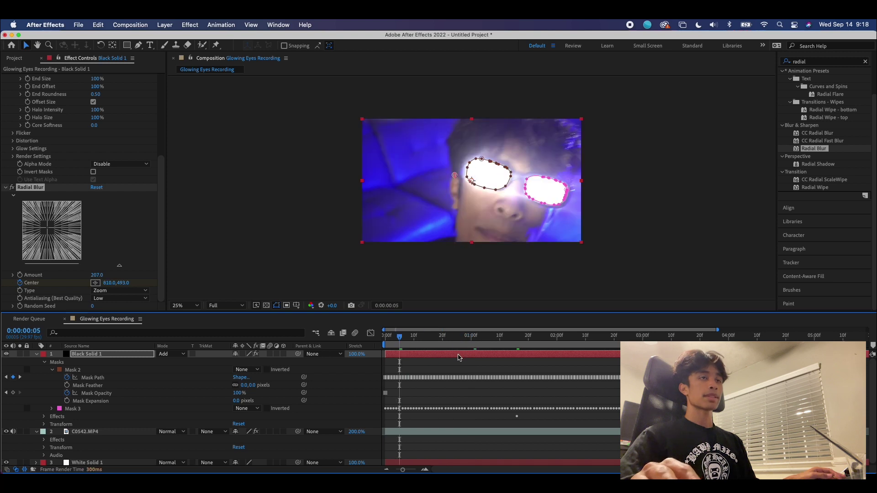
key("Delete")
left_click_drag(566, 336, 632, 337)
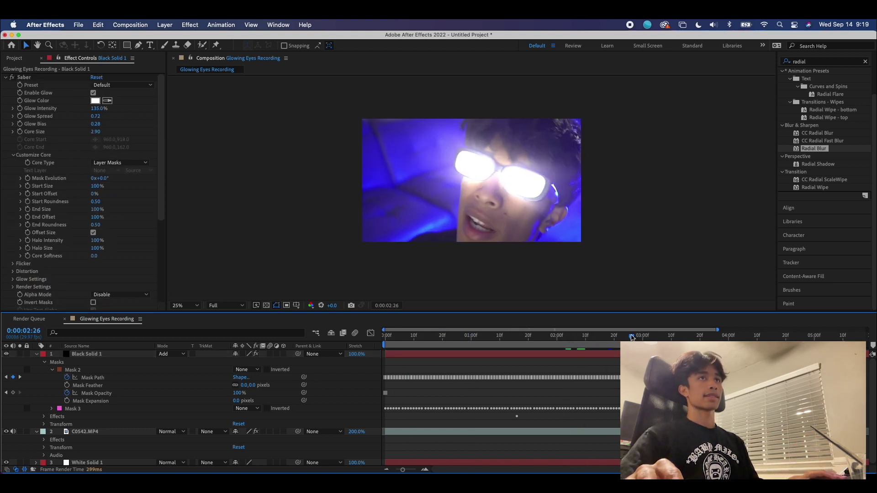